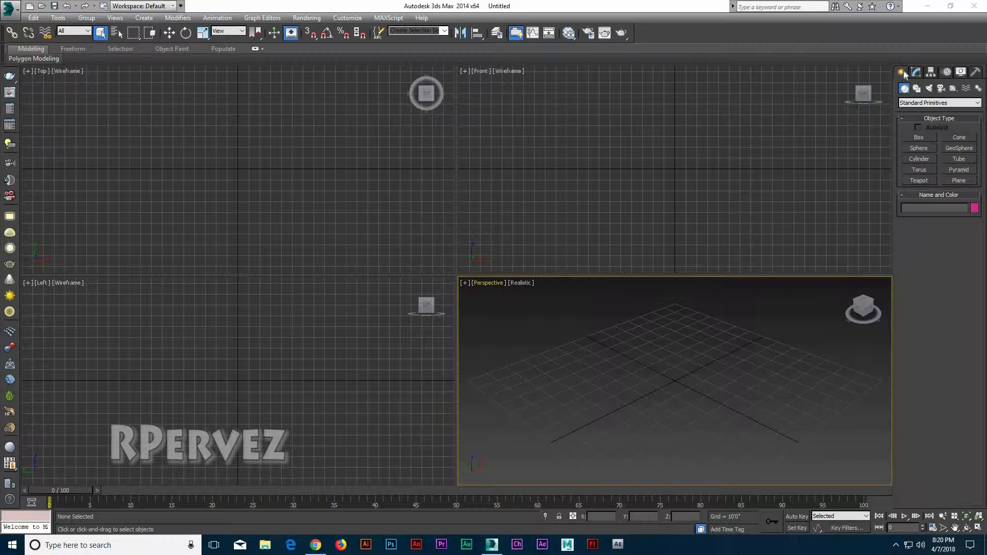
Step: Create a text spline reading "MAX Text" at the origin in the Top viewport, using Arial at size 100'0"
{"action": "left_click", "coordinate": [917, 89]}
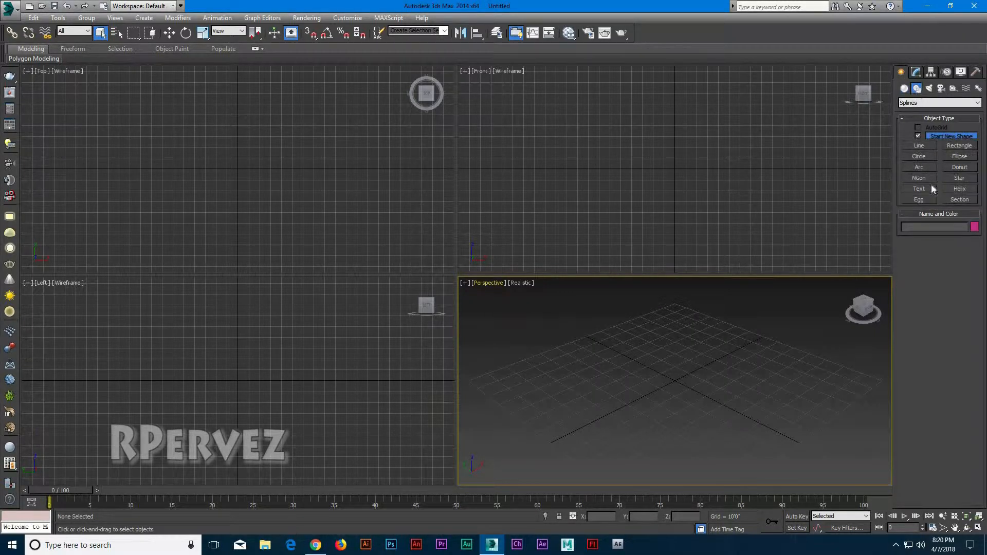
{"action": "left_click", "coordinate": [918, 189]}
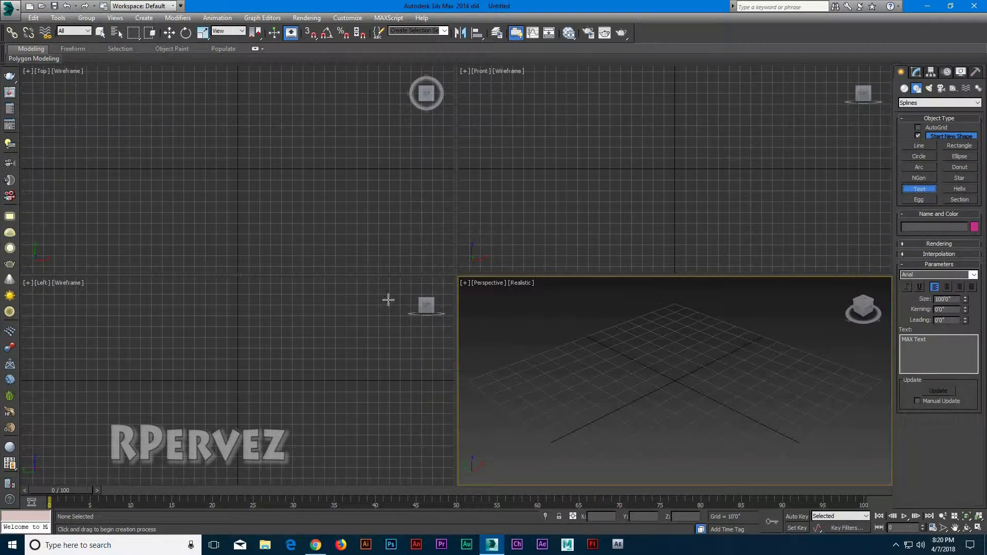
{"action": "left_click", "coordinate": [239, 169]}
{"action": "scroll", "coordinate": [273, 199], "scroll_direction": "down", "scroll_amount": 3}
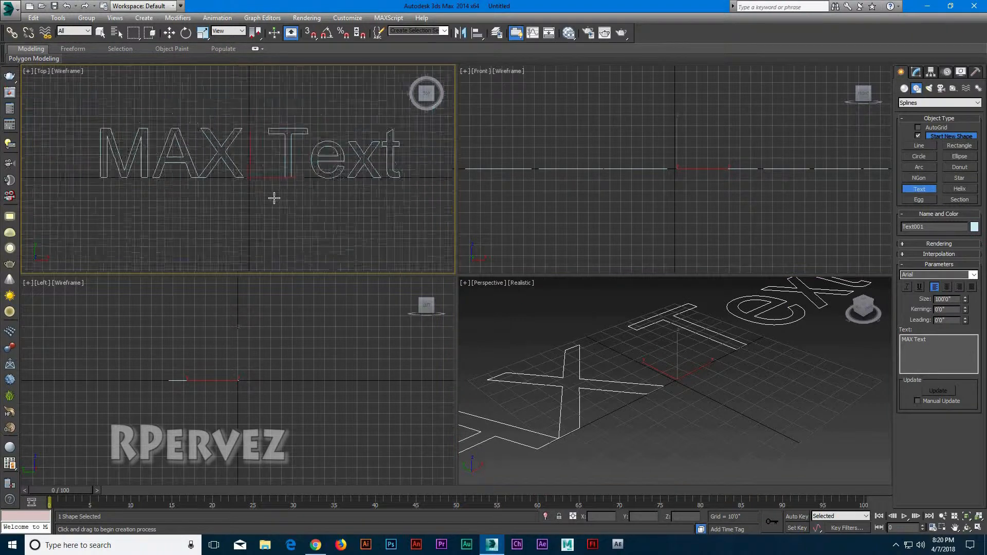
{"action": "scroll", "coordinate": [267, 203], "scroll_direction": "up", "scroll_amount": 2}
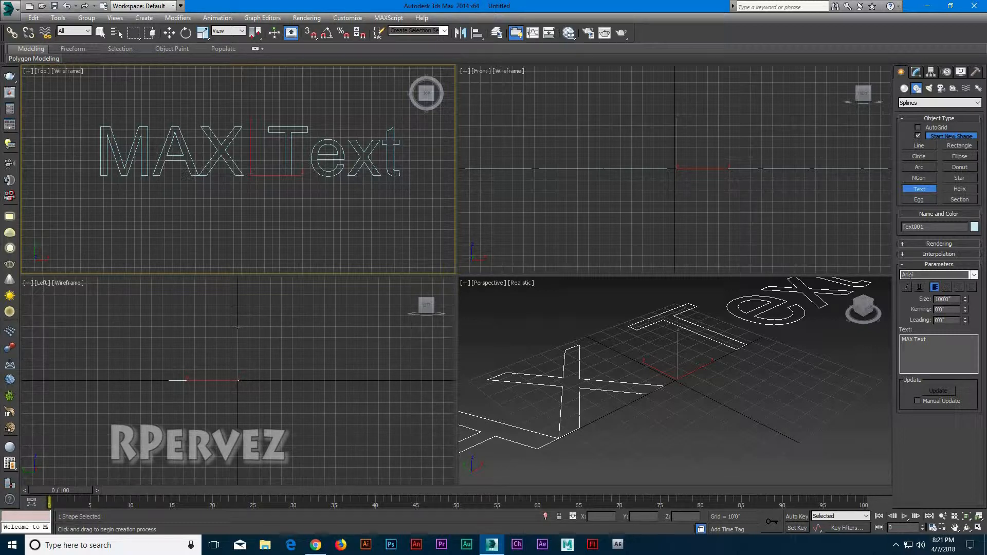
Step: Adjust the text spline to size 104'0", kerning about 1'0" and leading 0'3"
{"action": "left_click", "coordinate": [973, 275]}
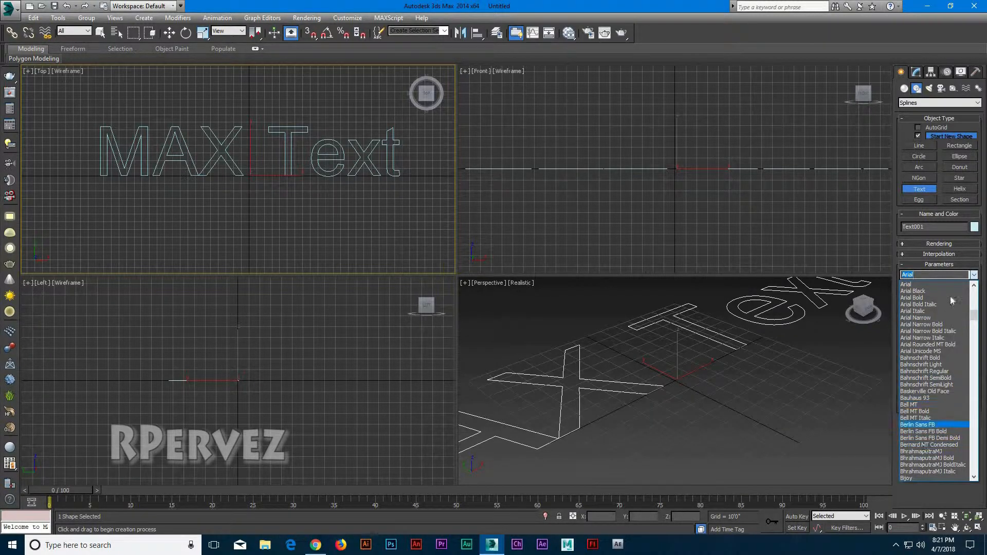
{"action": "left_click", "coordinate": [973, 275]}
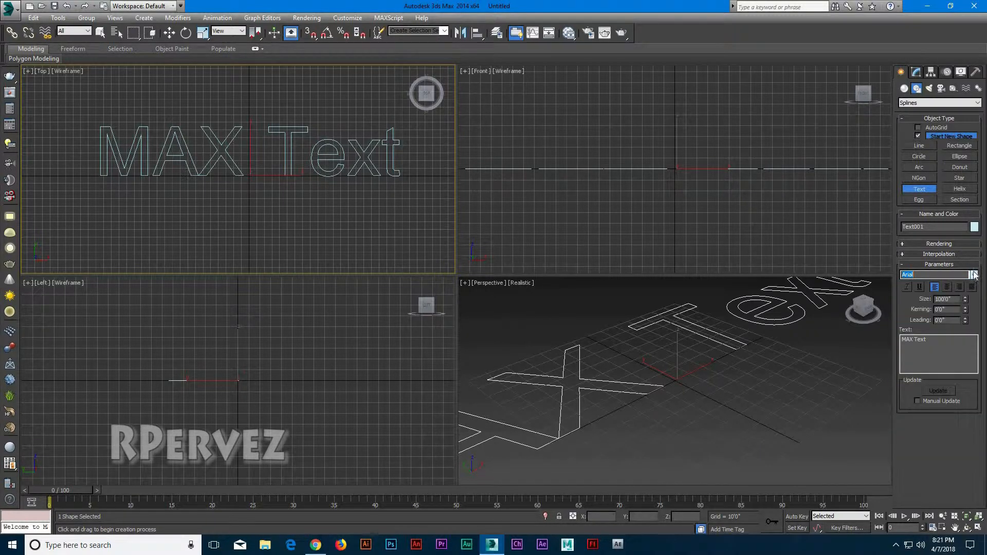
{"action": "mouse_move", "coordinate": [966, 301]}
{"action": "left_mouse_down"}
{"action": "mouse_move", "coordinate": [966, 290]}
{"action": "mouse_move", "coordinate": [972, 320]}
{"action": "mouse_move", "coordinate": [967, 295]}
{"action": "left_mouse_up"}
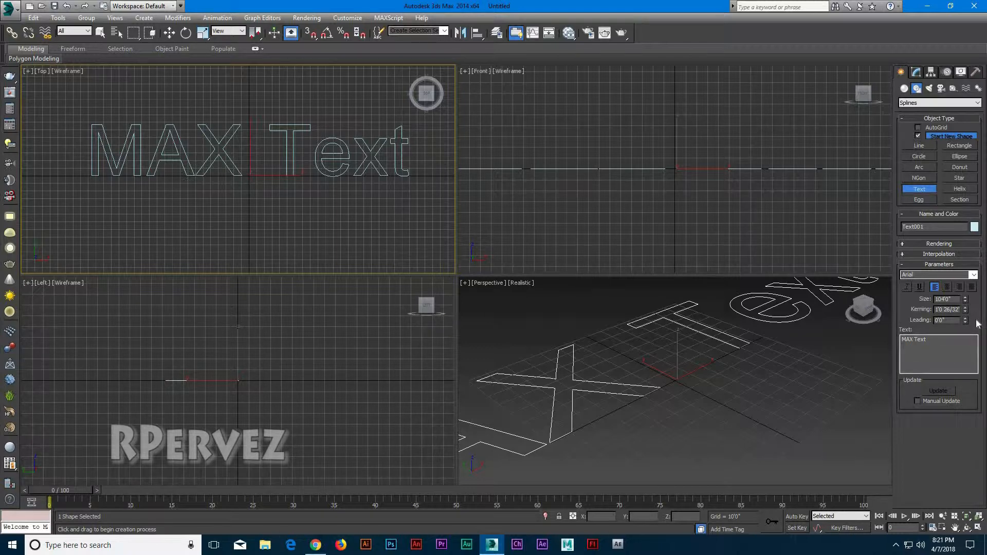
{"action": "mouse_move", "coordinate": [966, 322]}
{"action": "left_mouse_down"}
{"action": "mouse_move", "coordinate": [973, 285]}
{"action": "mouse_move", "coordinate": [974, 318]}
{"action": "left_mouse_up"}
{"action": "scroll", "coordinate": [346, 181], "scroll_direction": "up", "scroll_amount": 4}
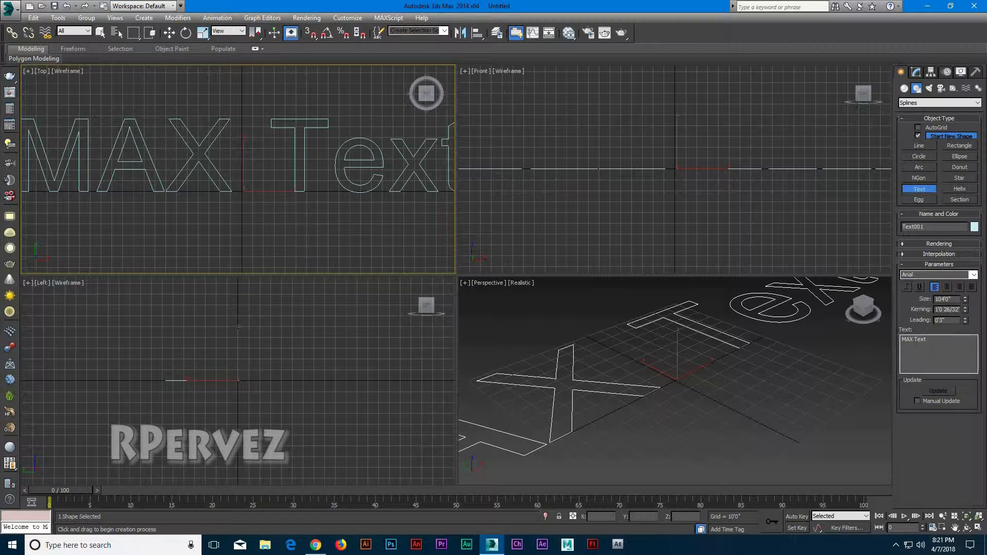
{"action": "scroll", "coordinate": [340, 201], "scroll_direction": "down", "scroll_amount": 2}
{"action": "middle_click_drag", "start_coordinate": [341, 198], "coordinate": [277, 186]}
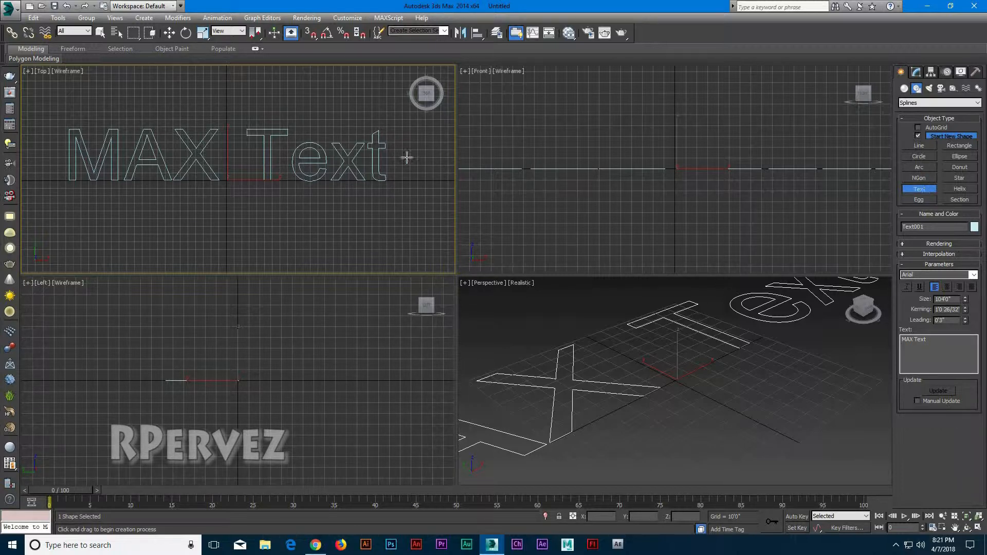
{"action": "scroll", "coordinate": [311, 189], "scroll_direction": "up", "scroll_amount": 2}
{"action": "scroll", "coordinate": [335, 185], "scroll_direction": "down", "scroll_amount": 2}
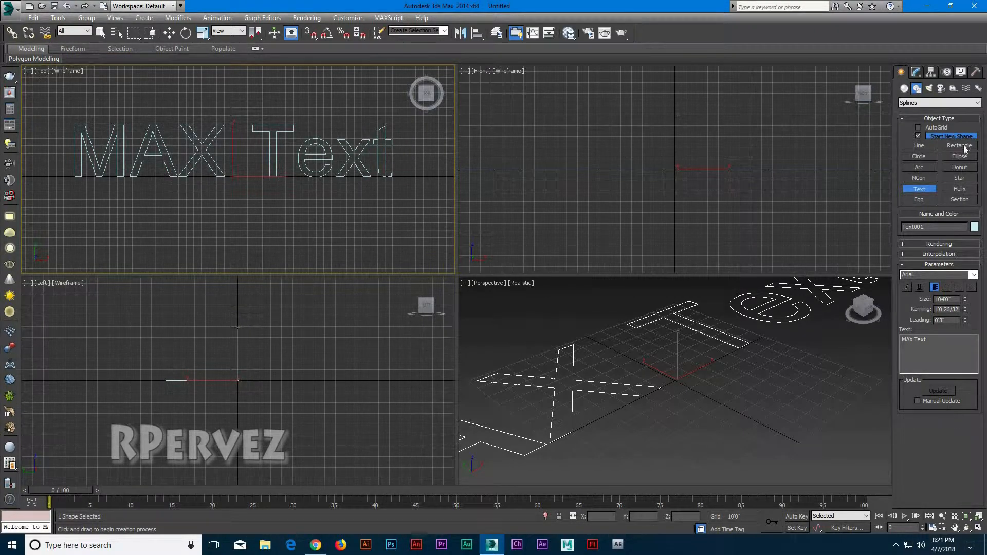
Step: Draw a circle below the text and a rectangle about 40'3" long and 123'7" wide above it in the Top viewport
{"action": "left_click", "coordinate": [917, 156]}
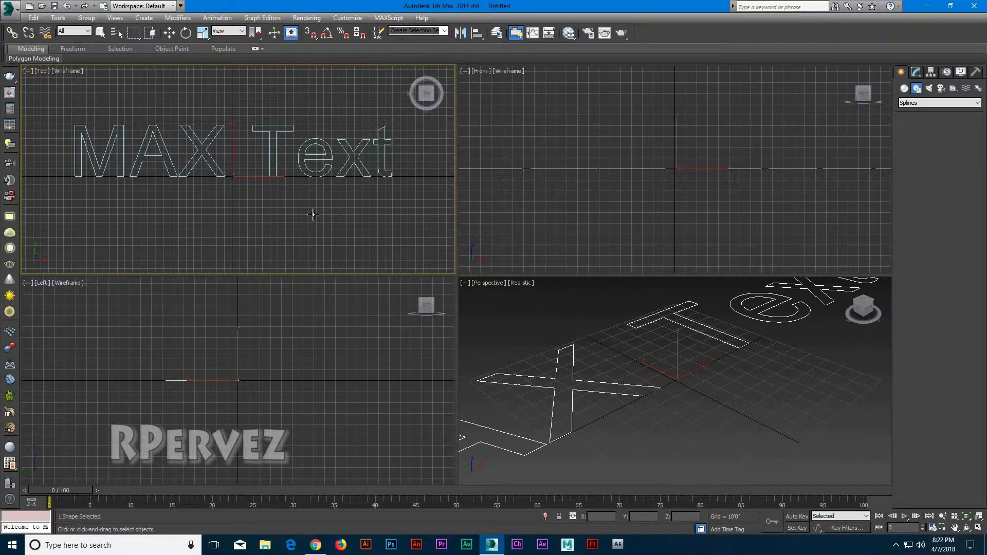
{"action": "left_click_drag", "start_coordinate": [240, 216], "coordinate": [270, 233]}
{"action": "left_click", "coordinate": [959, 146]}
{"action": "left_click_drag", "start_coordinate": [251, 83], "coordinate": [345, 115]}
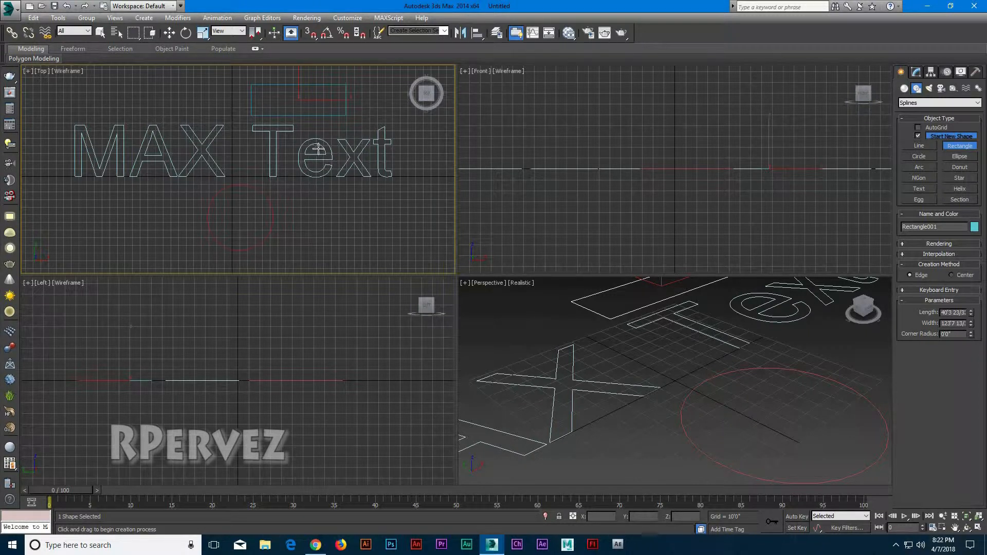
{"action": "left_click", "coordinate": [961, 147]}
Step: Convert the rectangle to an editable spline and move it slightly upward along Y in the Top viewport
{"action": "left_click", "coordinate": [169, 33]}
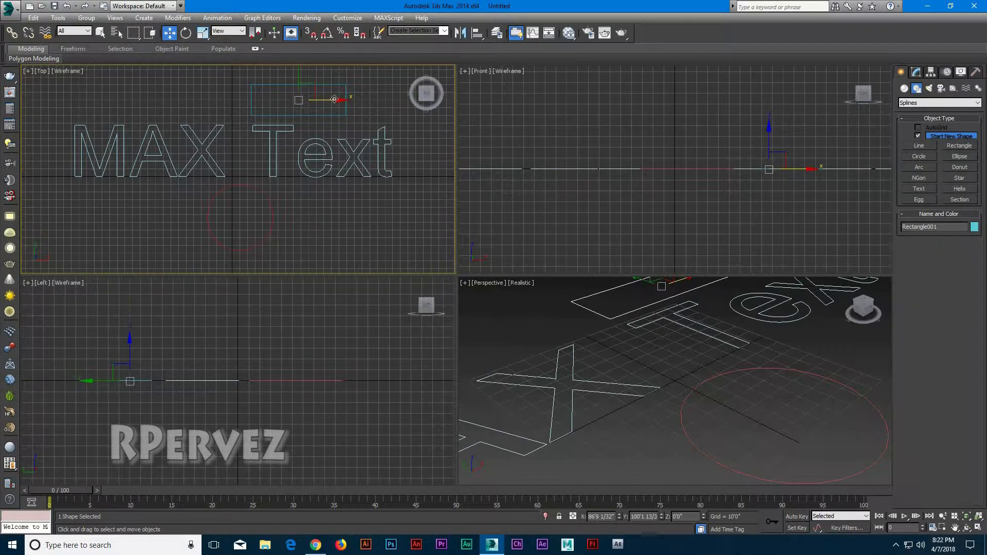
{"action": "scroll", "coordinate": [333, 102], "scroll_direction": "up", "scroll_amount": 3}
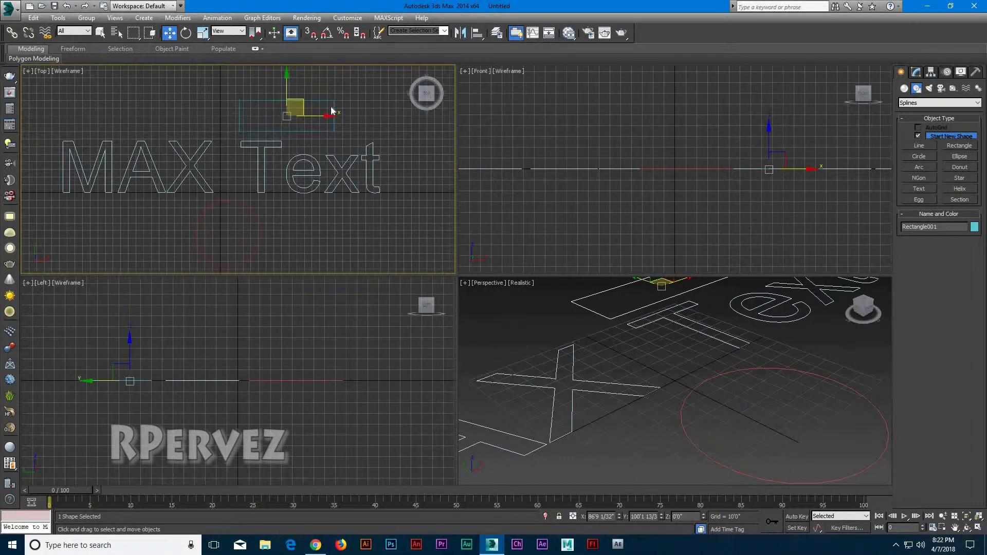
{"action": "right_click", "coordinate": [331, 106]}
{"action": "mouse_move", "coordinate": [403, 201]}
{"action": "left_click", "coordinate": [488, 200]}
{"action": "left_click_drag", "start_coordinate": [289, 99], "coordinate": [289, 94]}
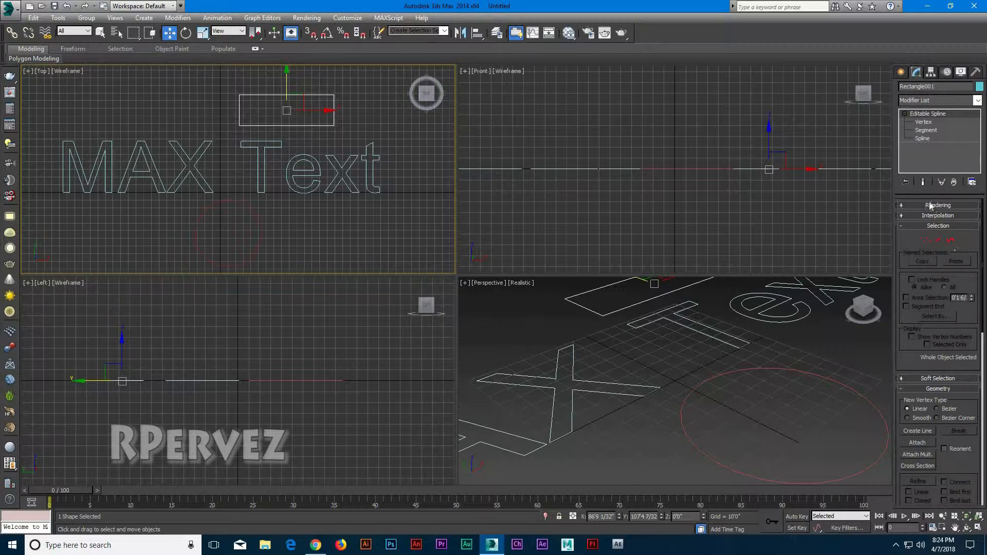
Step: Go through the rectangle's Vertex, Segment and Spline sub-object levels
{"action": "left_click", "coordinate": [921, 123]}
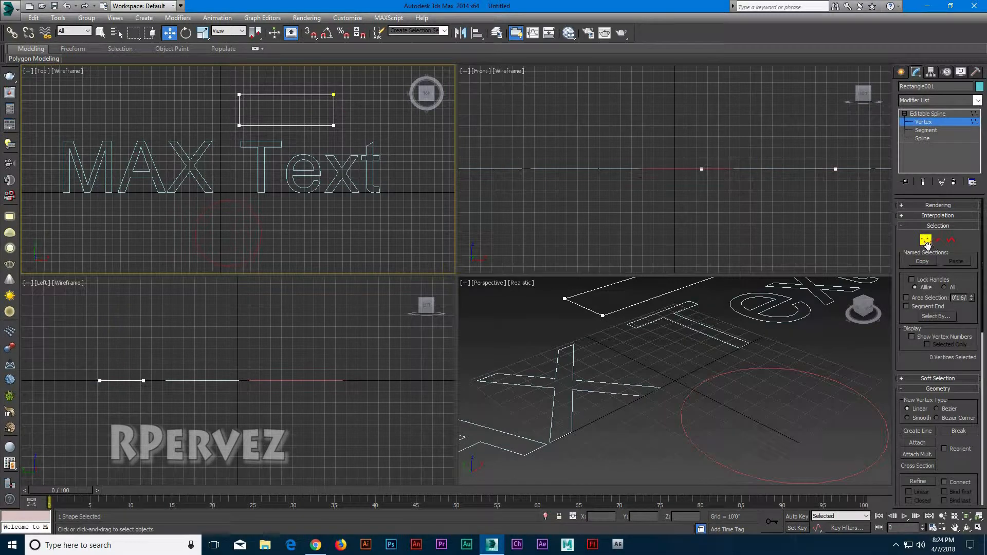
{"action": "left_click", "coordinate": [927, 131]}
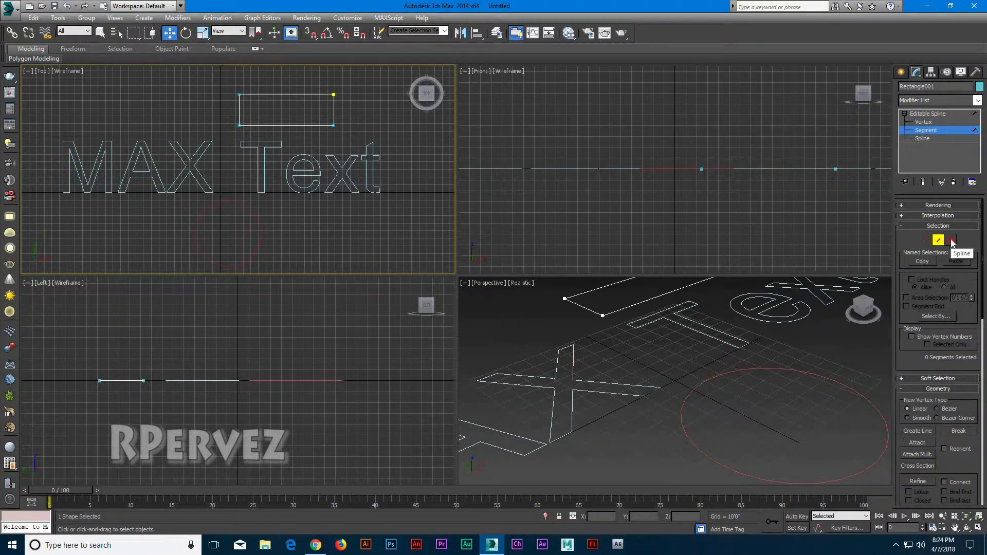
{"action": "left_click", "coordinate": [950, 139]}
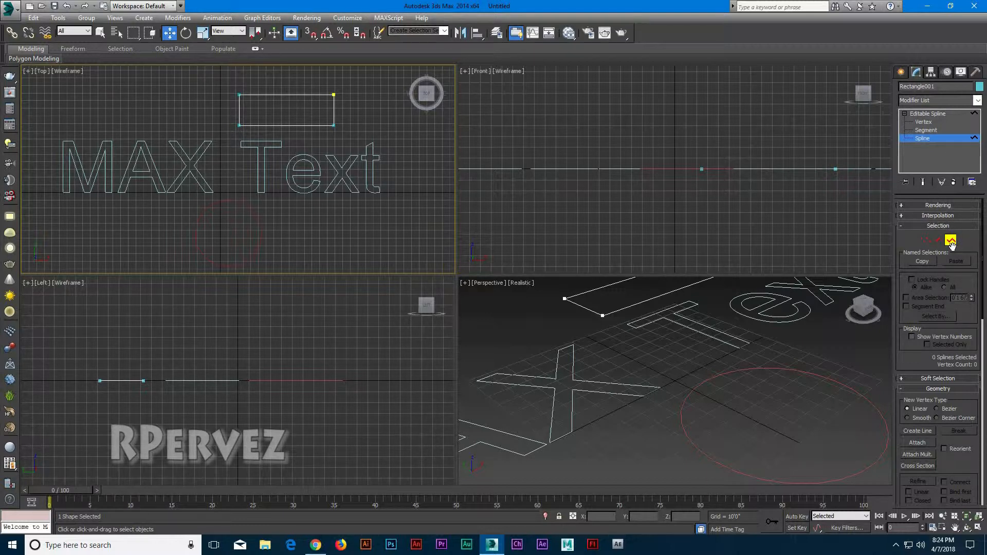
Step: At Vertex level, raise the rectangle's upper-right vertex well above the other corners so the upper edge slopes in a curve
{"action": "left_click", "coordinate": [926, 241]}
{"action": "scroll", "coordinate": [309, 100], "scroll_direction": "up", "scroll_amount": 3}
{"action": "left_click_drag", "start_coordinate": [328, 72], "coordinate": [359, 100]}
{"action": "scroll", "coordinate": [347, 85], "scroll_direction": "down", "scroll_amount": 2}
{"action": "middle_click_drag", "start_coordinate": [347, 85], "coordinate": [309, 153]}
{"action": "left_click_drag", "start_coordinate": [312, 121], "coordinate": [313, 83]}
{"action": "left_click_drag", "start_coordinate": [337, 119], "coordinate": [314, 90]}
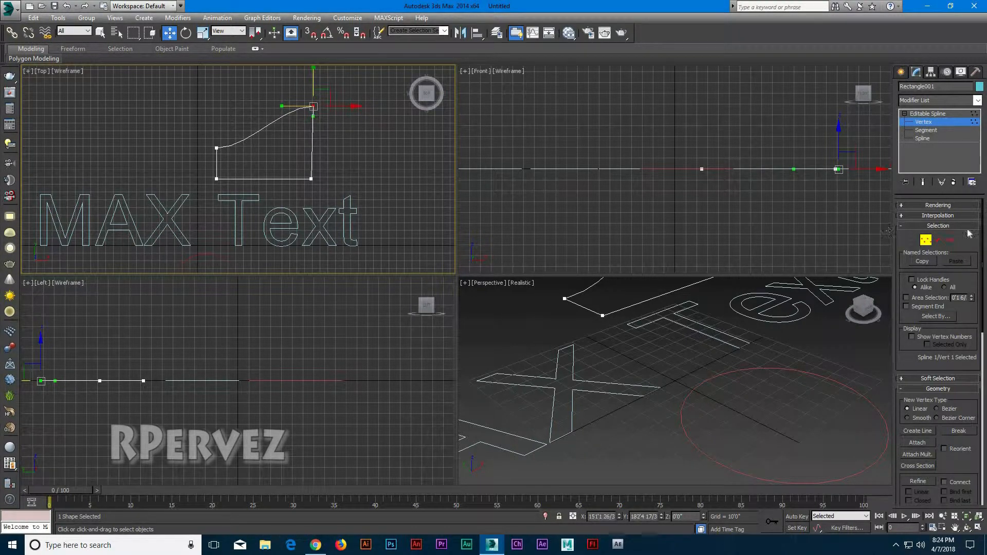
Step: At Segment level, select the shape's right vertical segment and move it outward along X
{"action": "left_click", "coordinate": [938, 240]}
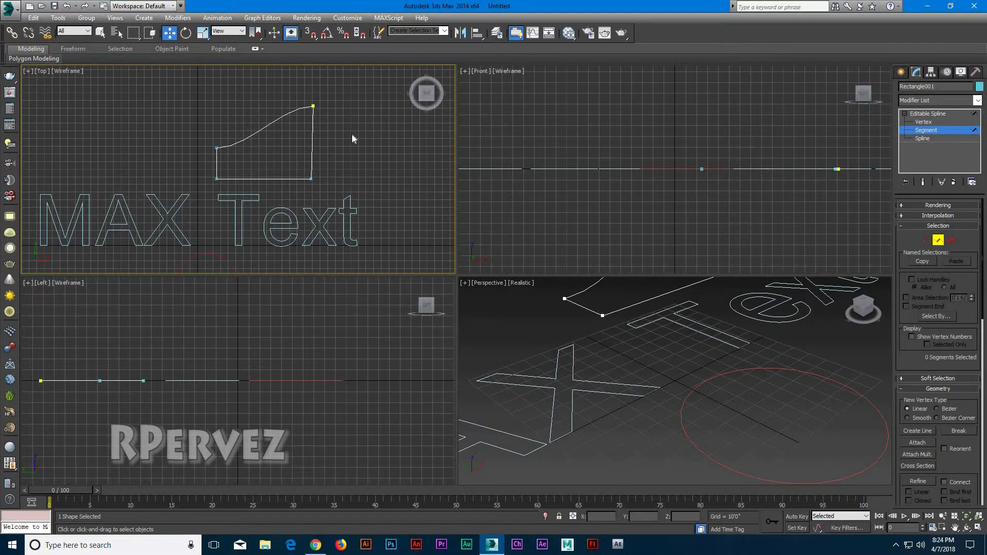
{"action": "scroll", "coordinate": [353, 135], "scroll_direction": "down", "scroll_amount": 2}
{"action": "left_click", "coordinate": [326, 139]}
{"action": "left_click_drag", "start_coordinate": [340, 141], "coordinate": [352, 122]}
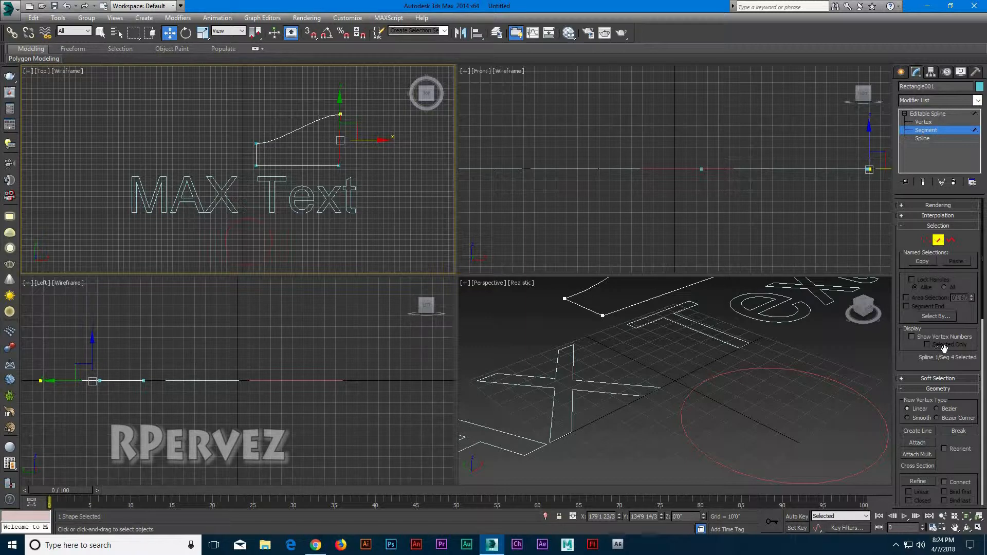
Step: Use Create Line to add an open L-shaped line above the word "MAX" as part of the rectangle object
{"action": "scroll", "coordinate": [952, 410], "scroll_direction": "down", "scroll_amount": 2}
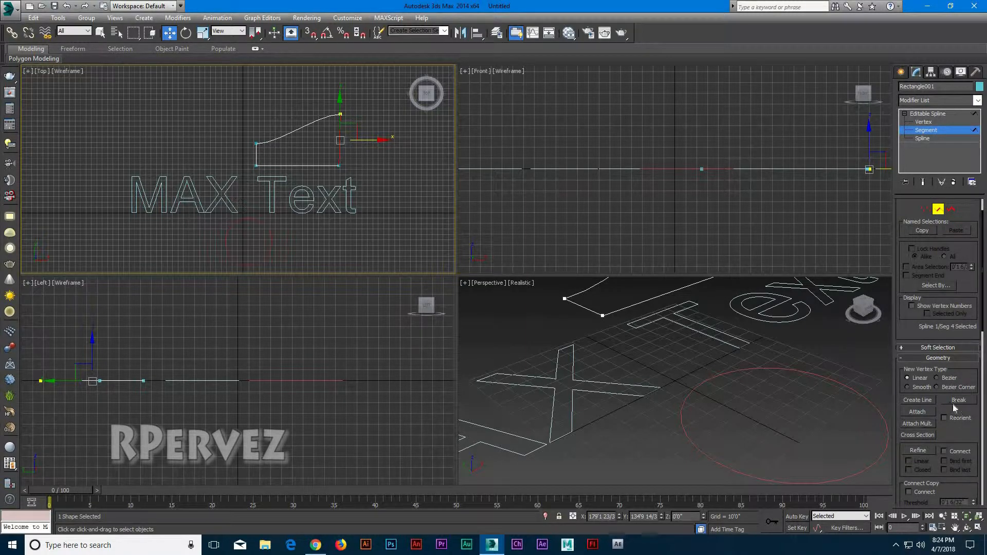
{"action": "scroll", "coordinate": [957, 395], "scroll_direction": "down", "scroll_amount": 2}
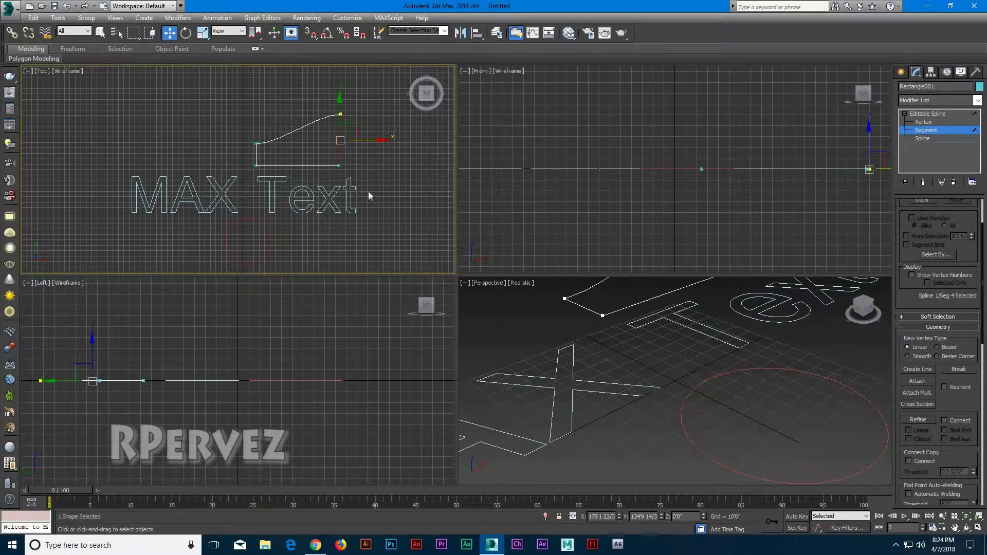
{"action": "scroll", "coordinate": [953, 381], "scroll_direction": "down", "scroll_amount": 3}
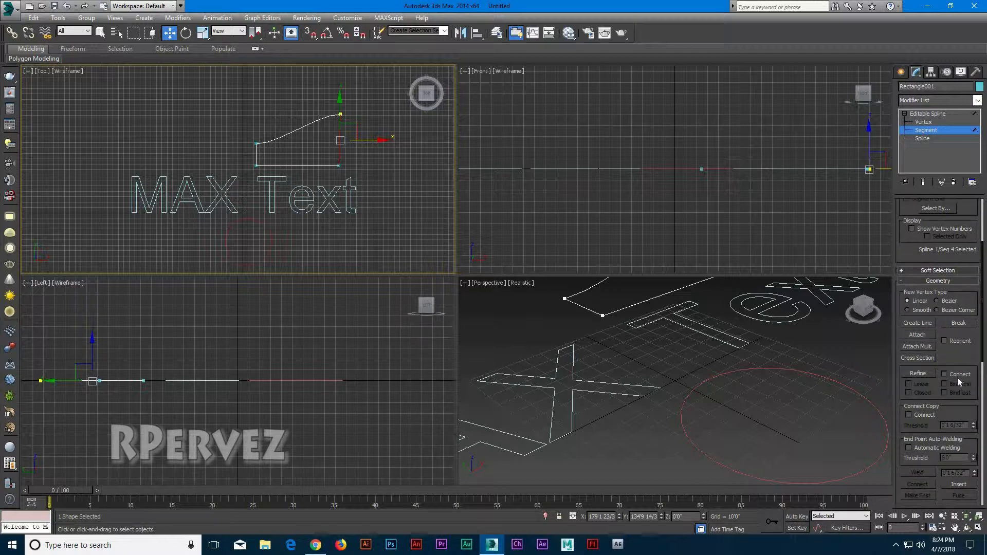
{"action": "left_click", "coordinate": [916, 323]}
{"action": "left_click", "coordinate": [128, 111]}
{"action": "left_click", "coordinate": [220, 111]}
{"action": "left_click", "coordinate": [220, 139]}
{"action": "left_click", "coordinate": [161, 146]}
{"action": "right_click", "coordinate": [200, 140]}
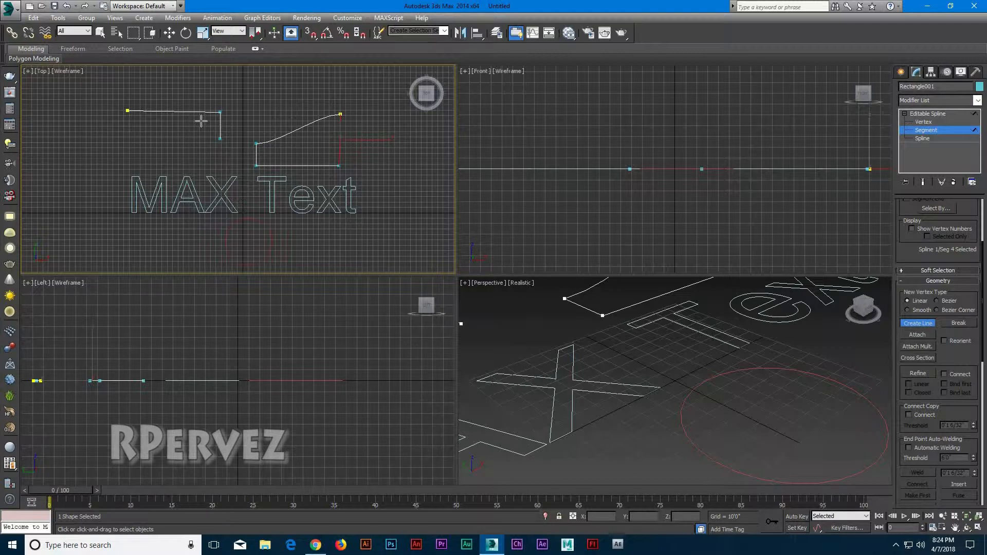
Step: Move the right vertical segment slightly down, leave the sub-object level and move the whole spline object upward along Y
{"action": "left_click", "coordinate": [169, 33]}
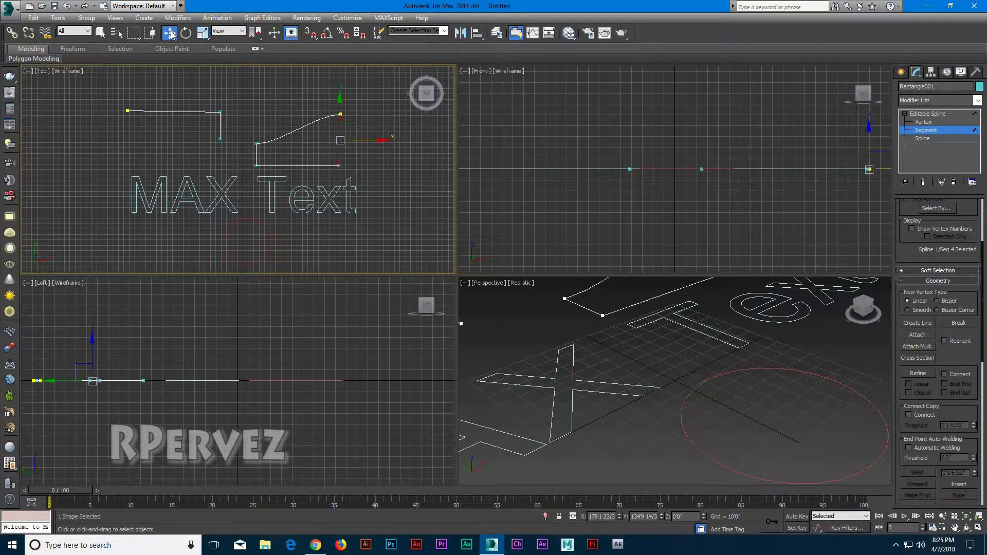
{"action": "mouse_move", "coordinate": [340, 111]}
{"action": "left_mouse_down"}
{"action": "mouse_move", "coordinate": [344, 97]}
{"action": "mouse_move", "coordinate": [341, 105]}
{"action": "left_mouse_up"}
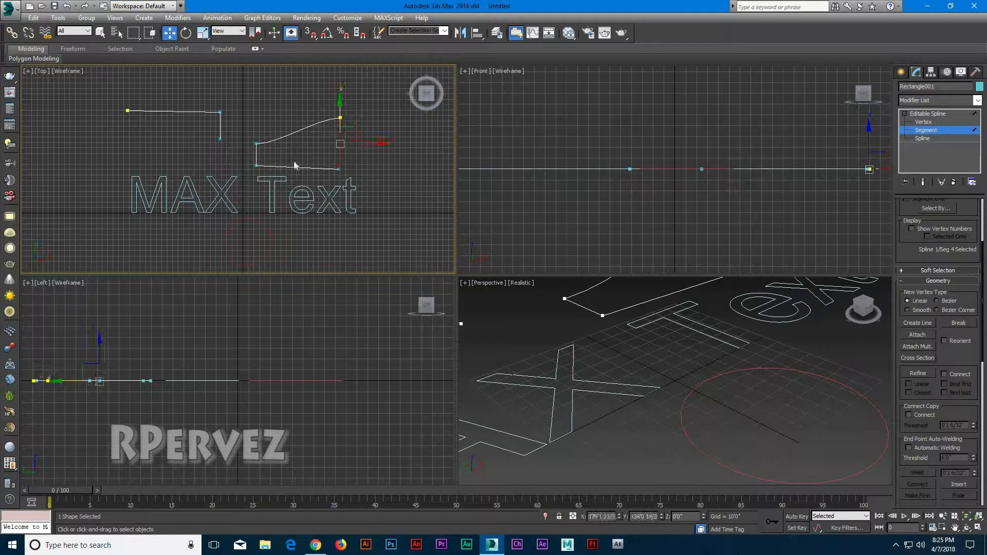
{"action": "left_click", "coordinate": [938, 132]}
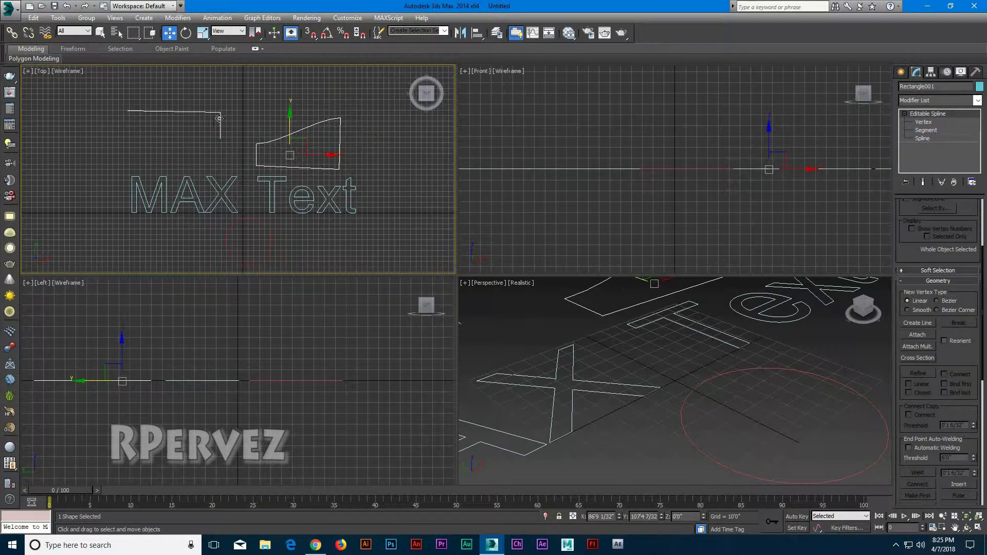
{"action": "left_click_drag", "start_coordinate": [290, 126], "coordinate": [219, 122]}
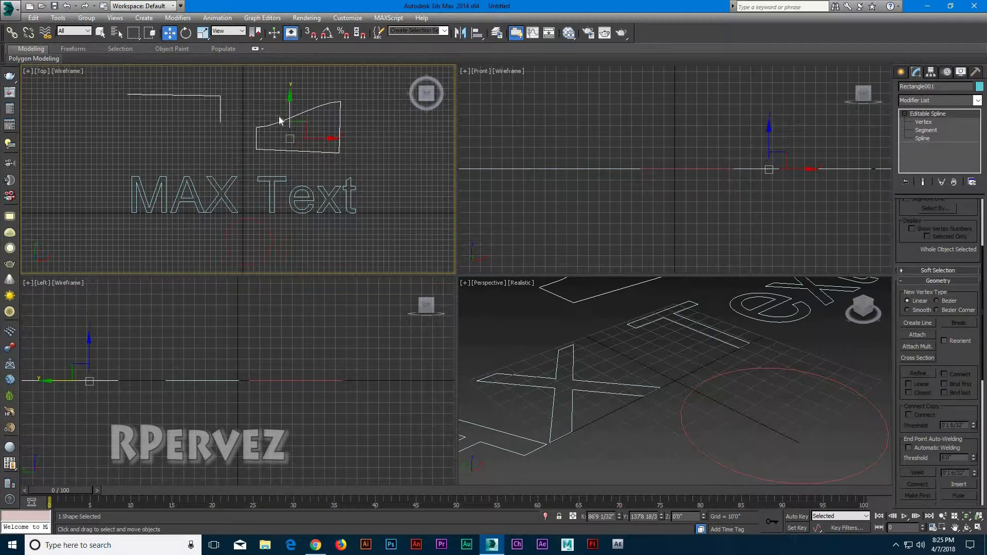
{"action": "left_click_drag", "start_coordinate": [291, 112], "coordinate": [290, 111]}
Step: Attach the circle to the rectangle's spline object and move the combined shape slightly upward along Y
{"action": "left_click", "coordinate": [918, 335]}
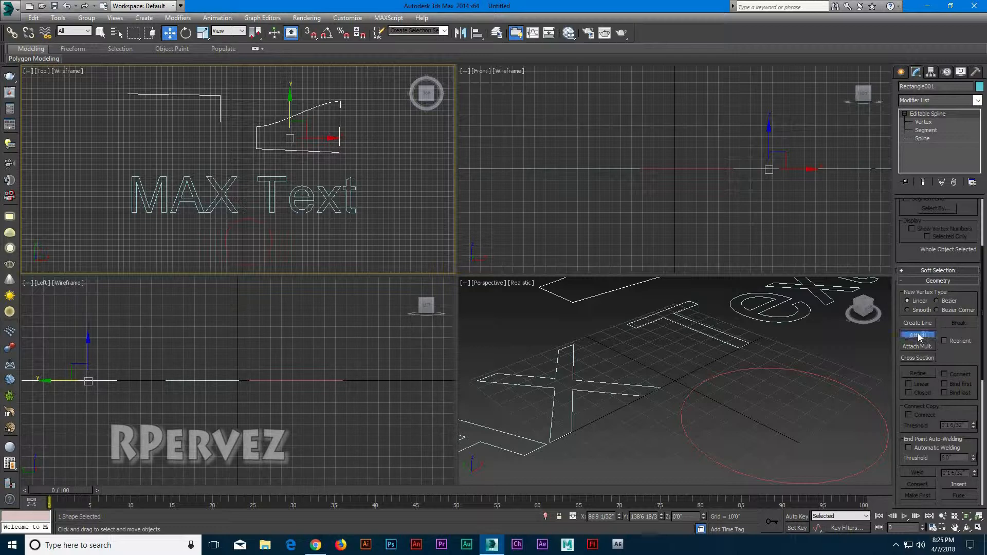
{"action": "left_click", "coordinate": [272, 231]}
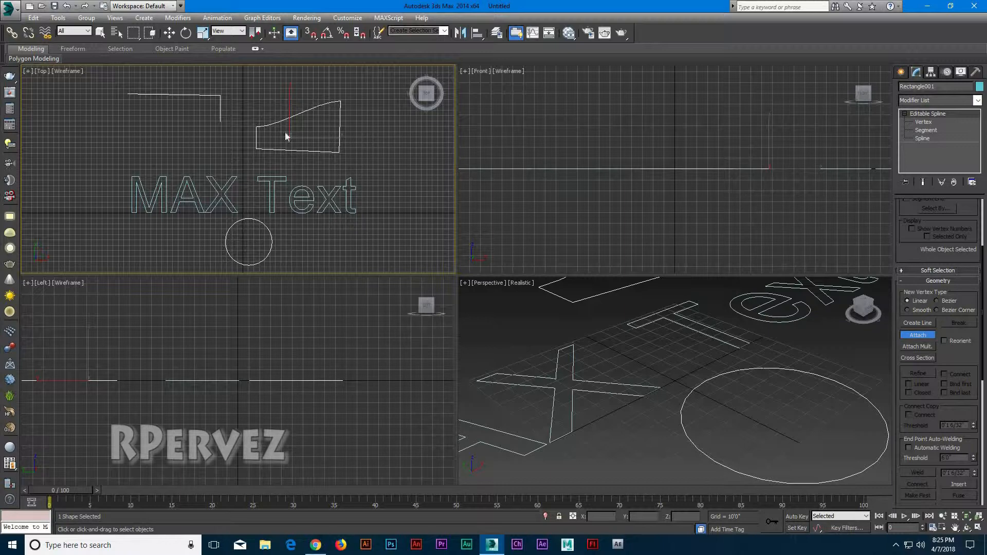
{"action": "left_click", "coordinate": [169, 32]}
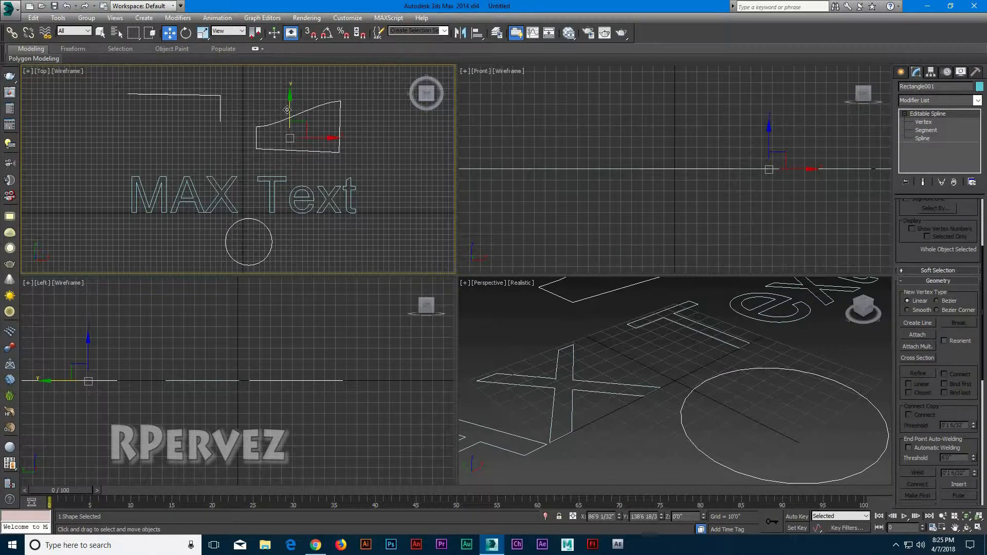
{"action": "mouse_move", "coordinate": [289, 112]}
{"action": "left_mouse_down"}
{"action": "mouse_move", "coordinate": [289, 122]}
{"action": "mouse_move", "coordinate": [289, 98]}
{"action": "mouse_move", "coordinate": [289, 109]}
{"action": "left_mouse_up"}
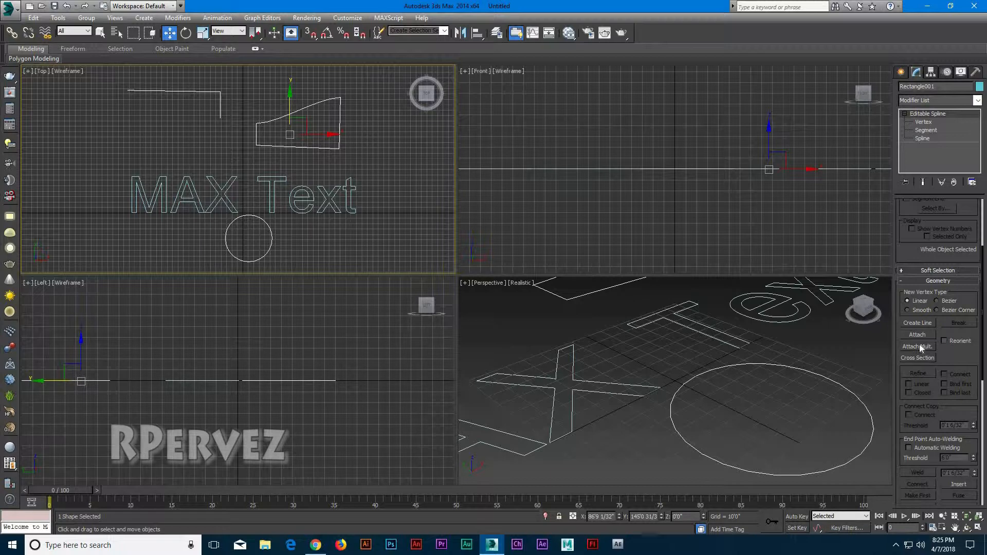
Step: Attach the text Text001 to the rectangle's spline object with Attach Multiple and move the combined shape slightly upward along Y
{"action": "left_click", "coordinate": [918, 346]}
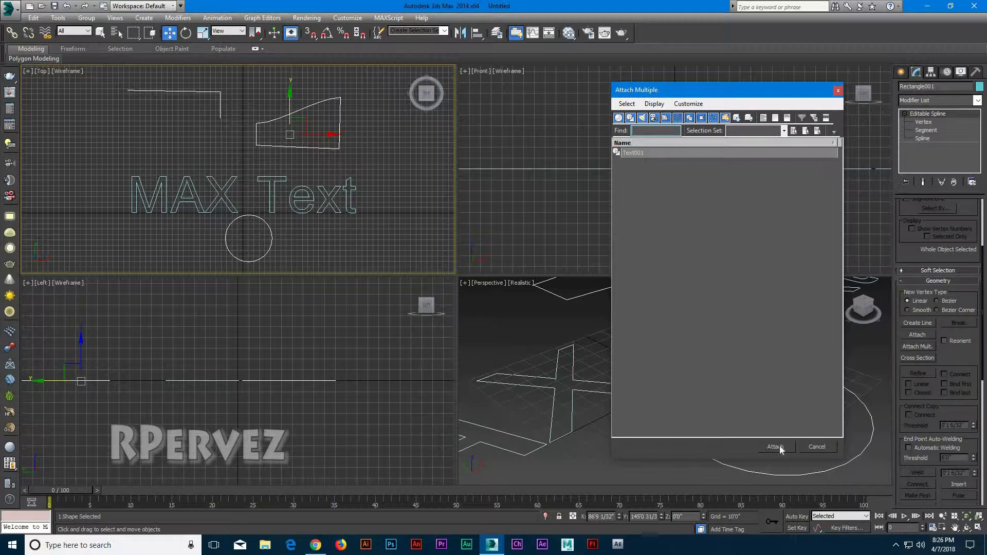
{"action": "left_click", "coordinate": [668, 153]}
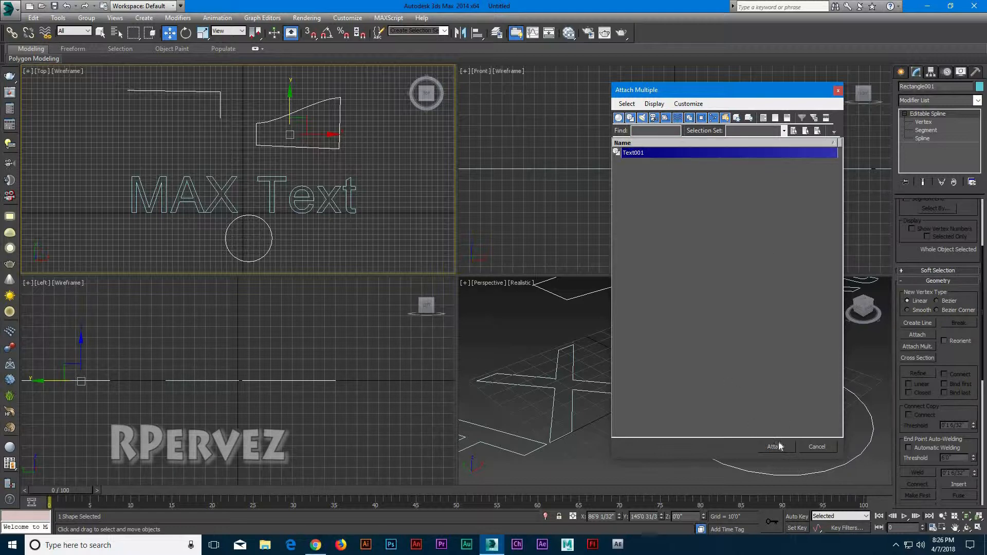
{"action": "left_click", "coordinate": [775, 446]}
{"action": "mouse_move", "coordinate": [287, 120]}
{"action": "left_mouse_down"}
{"action": "mouse_move", "coordinate": [288, 136]}
{"action": "mouse_move", "coordinate": [287, 103]}
{"action": "mouse_move", "coordinate": [288, 115]}
{"action": "left_mouse_up"}
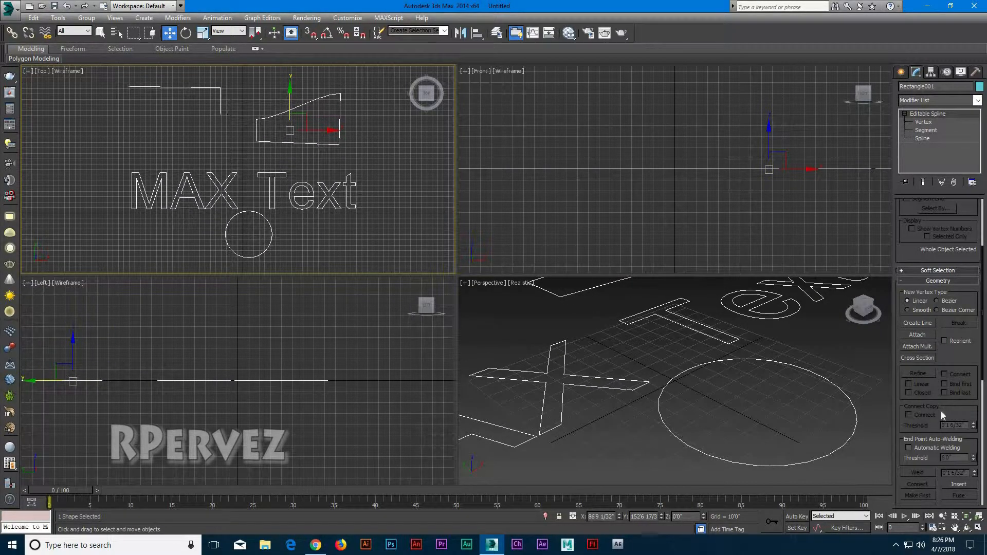
Step: At Vertex level, apply a large fillet to the peak vertex at the upper right of the closed rectangle shape
{"action": "scroll", "coordinate": [931, 342], "scroll_direction": "down", "scroll_amount": 3}
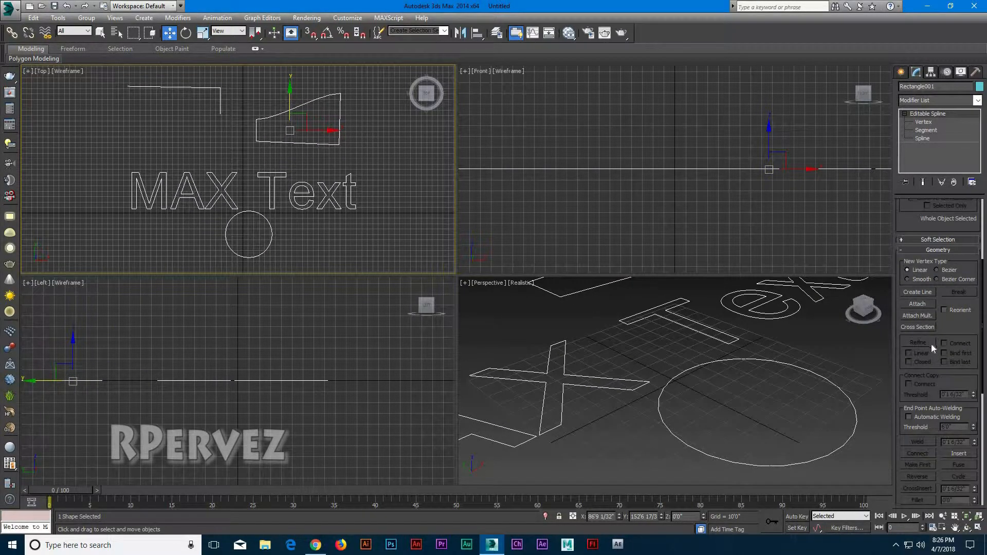
{"action": "scroll", "coordinate": [933, 363], "scroll_direction": "down", "scroll_amount": 7}
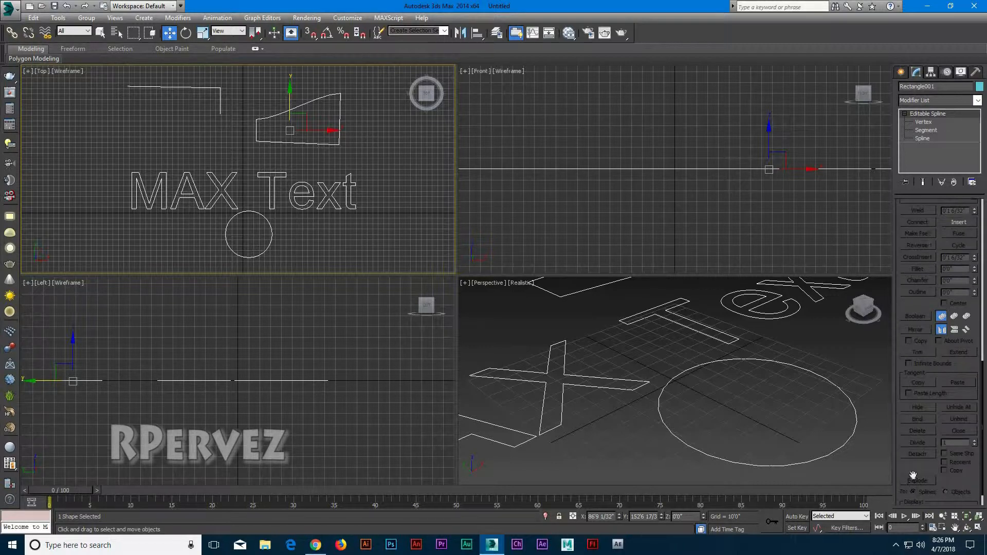
{"action": "scroll", "coordinate": [915, 358], "scroll_direction": "up", "scroll_amount": 1}
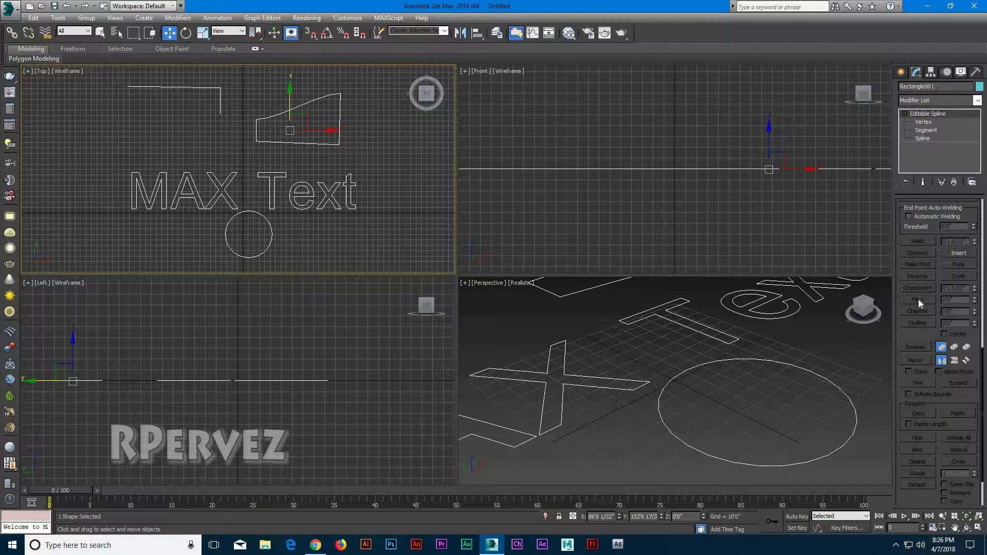
{"action": "left_click", "coordinate": [921, 124]}
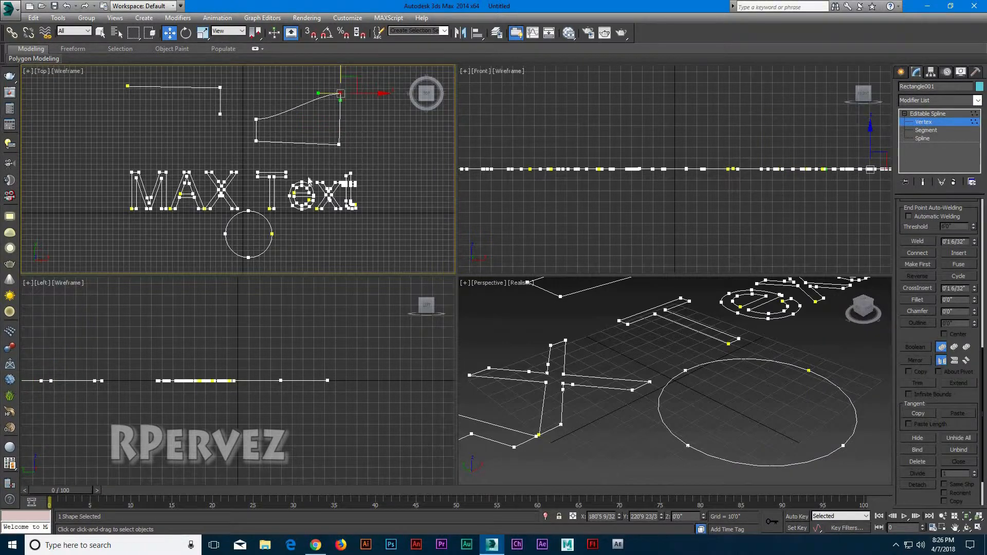
{"action": "scroll", "coordinate": [308, 147], "scroll_direction": "up", "scroll_amount": 3}
{"action": "middle_click_drag", "start_coordinate": [362, 123], "coordinate": [315, 208]}
{"action": "scroll", "coordinate": [338, 217], "scroll_direction": "up", "scroll_amount": 2}
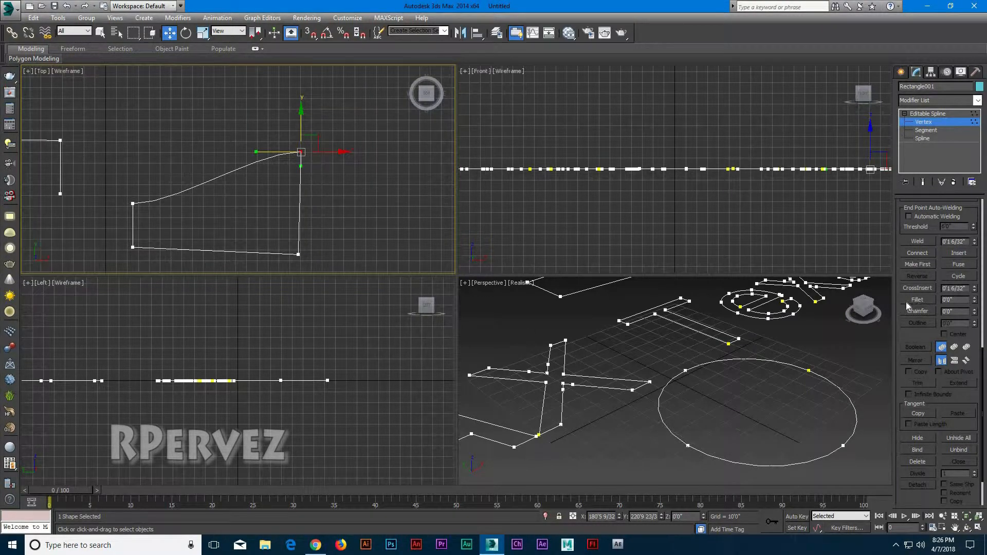
{"action": "left_click_drag", "start_coordinate": [976, 300], "coordinate": [981, 246]}
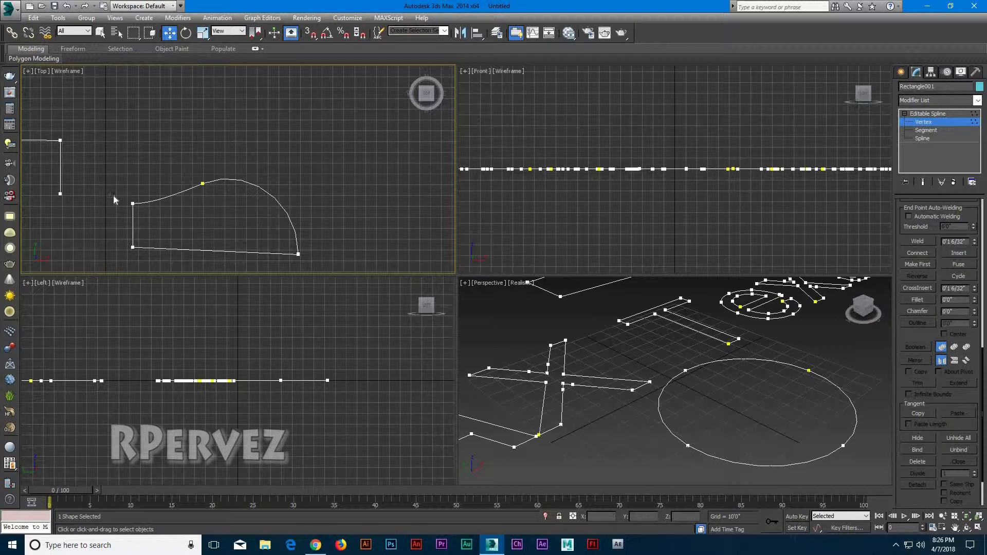
Step: Select the upper-left corner vertex of the closed shape and chamfer it
{"action": "left_click_drag", "start_coordinate": [155, 219], "coordinate": [154, 218]}
{"action": "left_click_drag", "start_coordinate": [136, 170], "coordinate": [136, 163]}
{"action": "left_click_drag", "start_coordinate": [975, 312], "coordinate": [974, 298]}
Step: Use Refine to add two vertices on the rounded upper edge of the closed shape
{"action": "scroll", "coordinate": [951, 399], "scroll_direction": "down", "scroll_amount": 2}
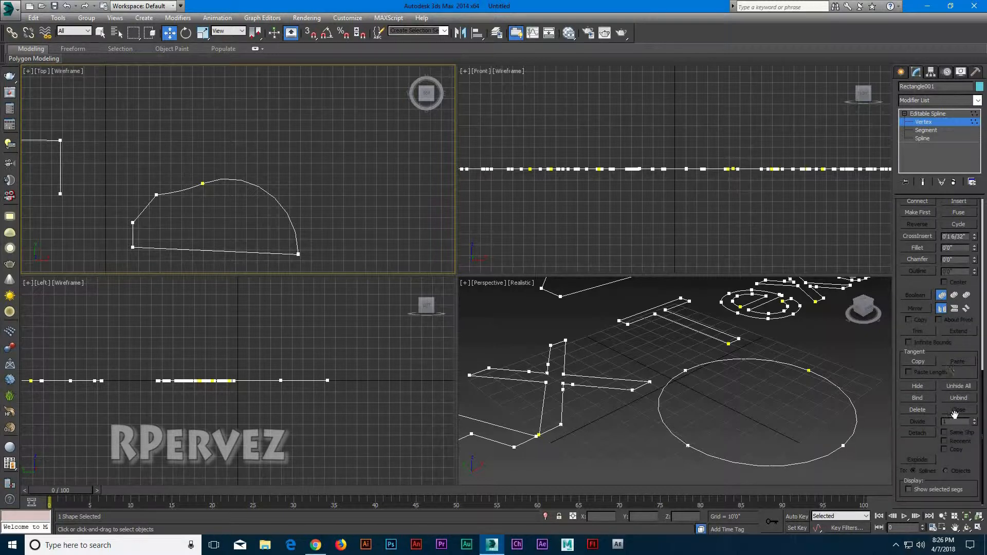
{"action": "scroll", "coordinate": [937, 419], "scroll_direction": "up", "scroll_amount": 5}
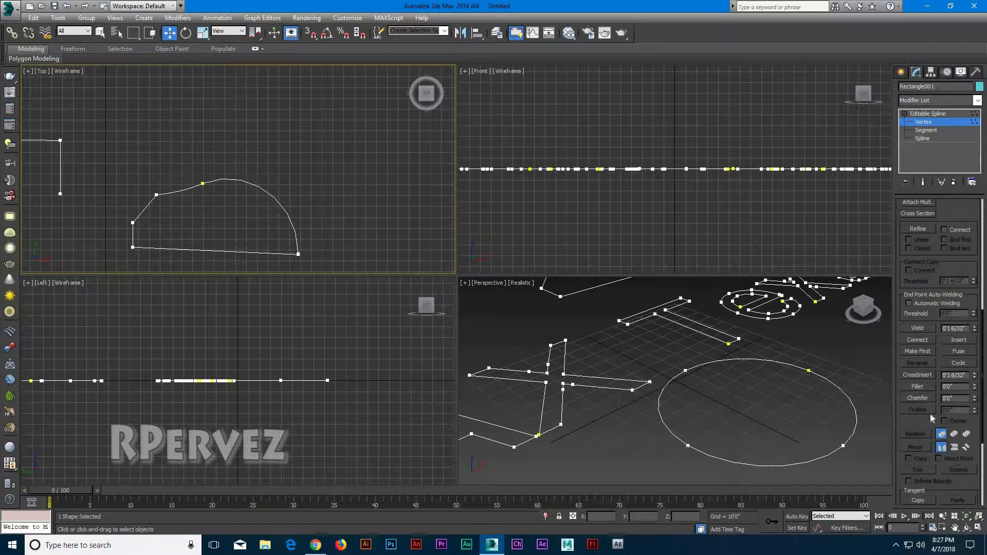
{"action": "scroll", "coordinate": [919, 383], "scroll_direction": "up", "scroll_amount": 2}
{"action": "scroll", "coordinate": [924, 449], "scroll_direction": "up", "scroll_amount": 3}
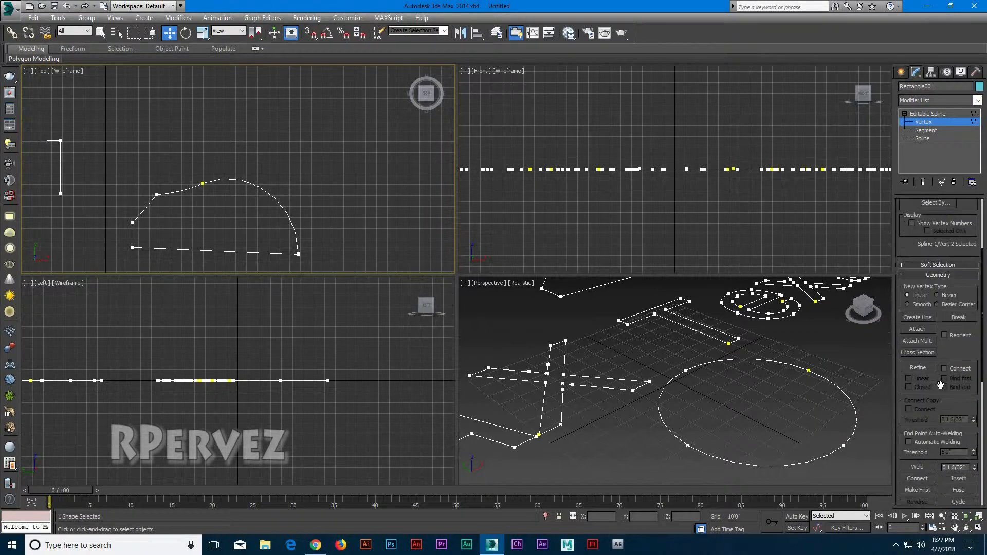
{"action": "left_click", "coordinate": [918, 368]}
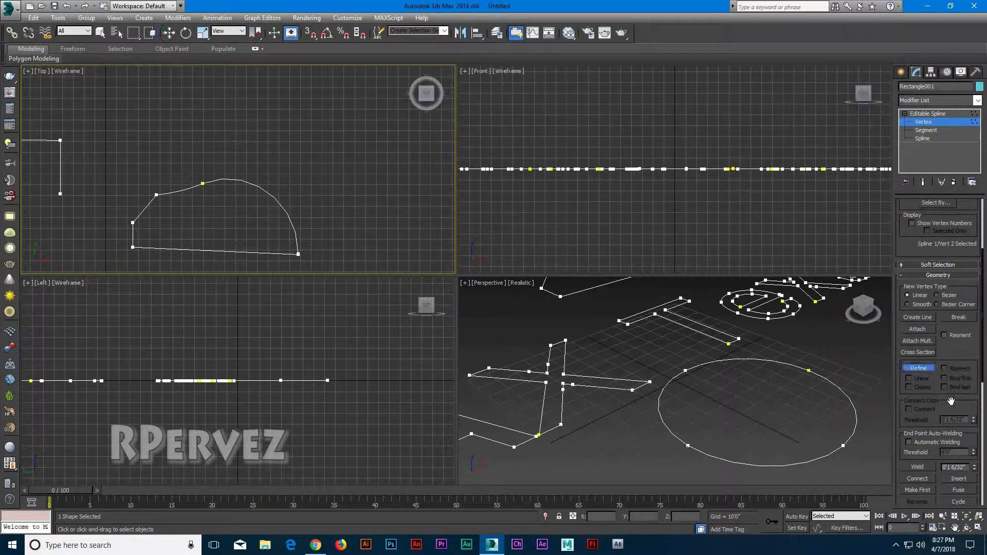
{"action": "scroll", "coordinate": [265, 176], "scroll_direction": "down", "scroll_amount": 3}
{"action": "middle_click_drag", "start_coordinate": [284, 183], "coordinate": [275, 155]}
{"action": "scroll", "coordinate": [276, 155], "scroll_direction": "up", "scroll_amount": 5}
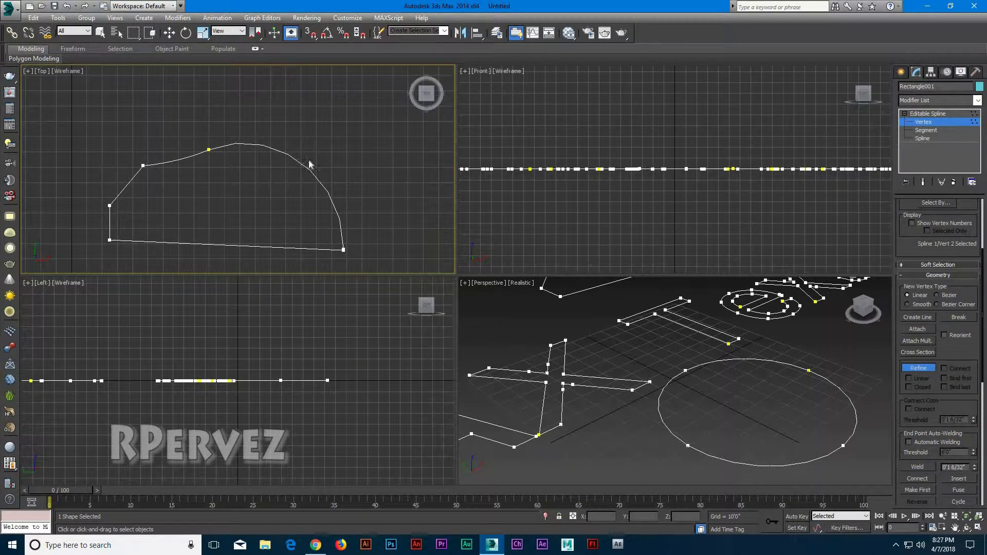
{"action": "left_click", "coordinate": [249, 144]}
{"action": "left_click", "coordinate": [295, 161]}
{"action": "scroll", "coordinate": [945, 350], "scroll_direction": "up", "scroll_amount": 3}
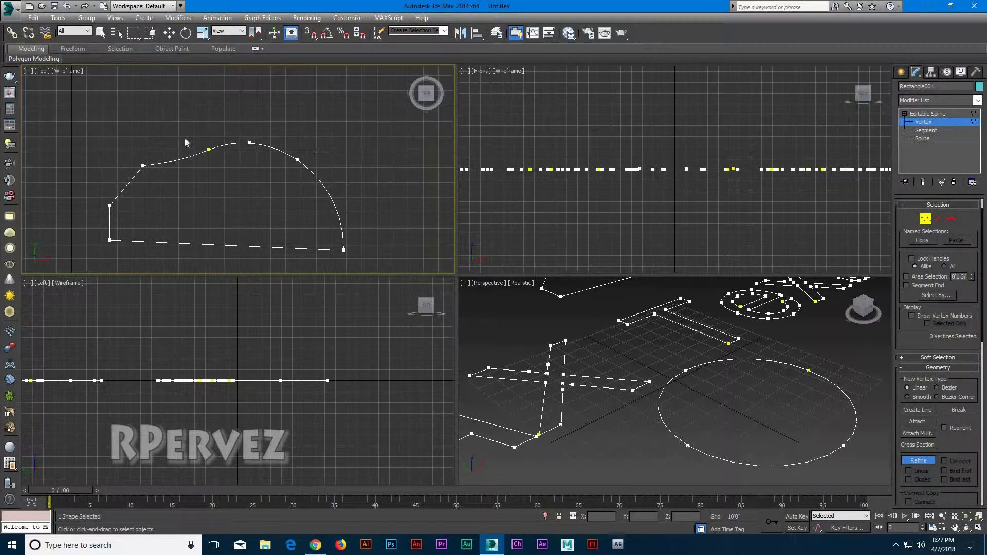
Step: Leave Refine for the Move tool and select all vertices of the closed rounded shape
{"action": "left_click", "coordinate": [169, 33]}
{"action": "left_click_drag", "start_coordinate": [67, 115], "coordinate": [374, 260]}
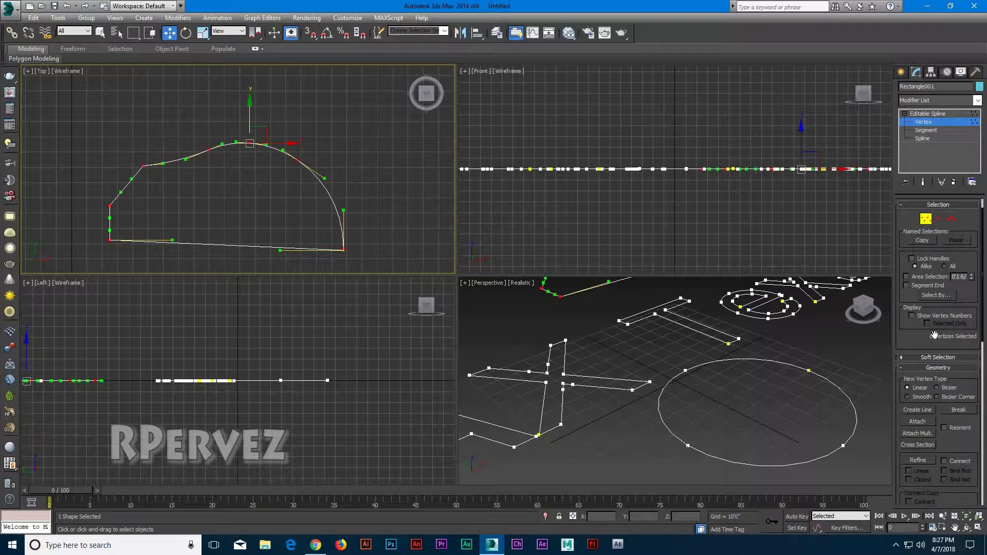
{"action": "scroll", "coordinate": [935, 340], "scroll_direction": "up", "scroll_amount": 2}
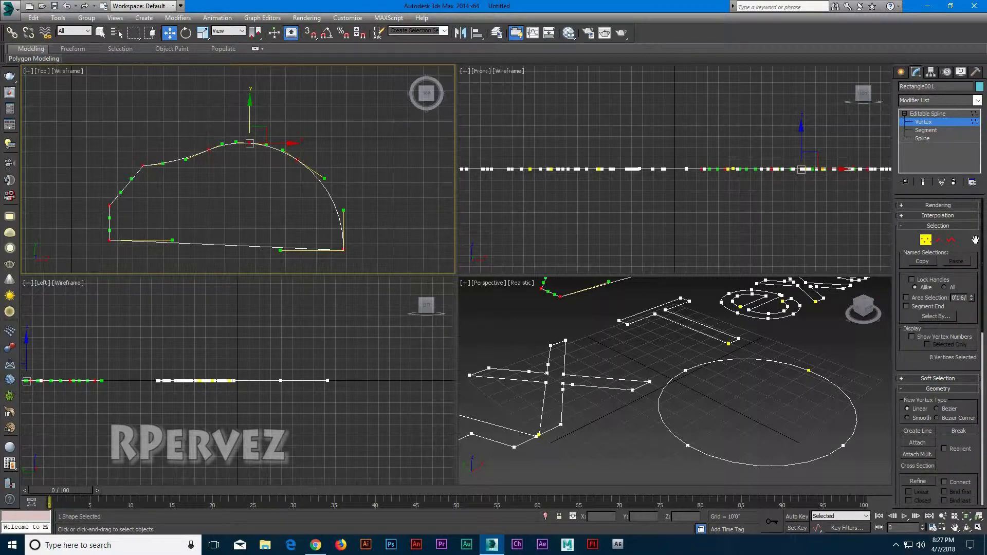
Step: Apply an Extrude modifier to the combined spline object
{"action": "scroll", "coordinate": [354, 367], "scroll_direction": "down", "scroll_amount": 3}
{"action": "scroll", "coordinate": [342, 219], "scroll_direction": "down", "scroll_amount": 3}
{"action": "scroll", "coordinate": [344, 220], "scroll_direction": "down", "scroll_amount": 2}
{"action": "middle_click_drag", "start_coordinate": [343, 220], "coordinate": [342, 154]}
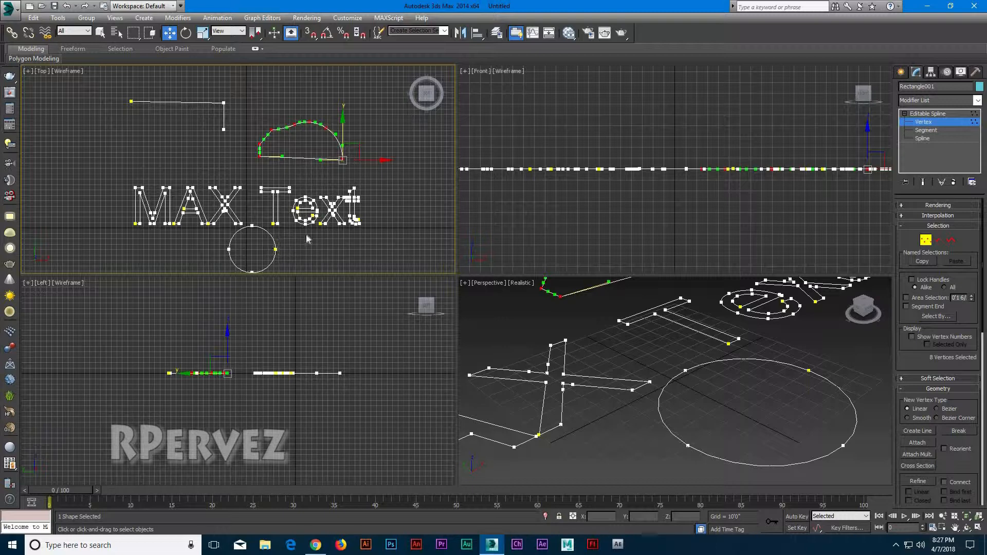
{"action": "scroll", "coordinate": [309, 239], "scroll_direction": "up", "scroll_amount": 2}
{"action": "middle_click_drag", "start_coordinate": [314, 255], "coordinate": [322, 211]}
{"action": "scroll", "coordinate": [324, 212], "scroll_direction": "down", "scroll_amount": 2}
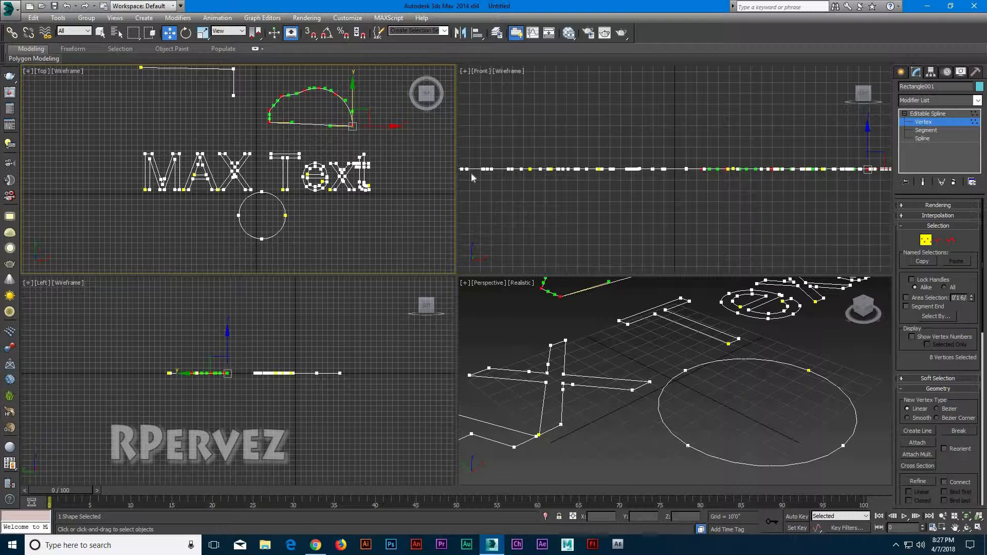
{"action": "left_click", "coordinate": [933, 100]}
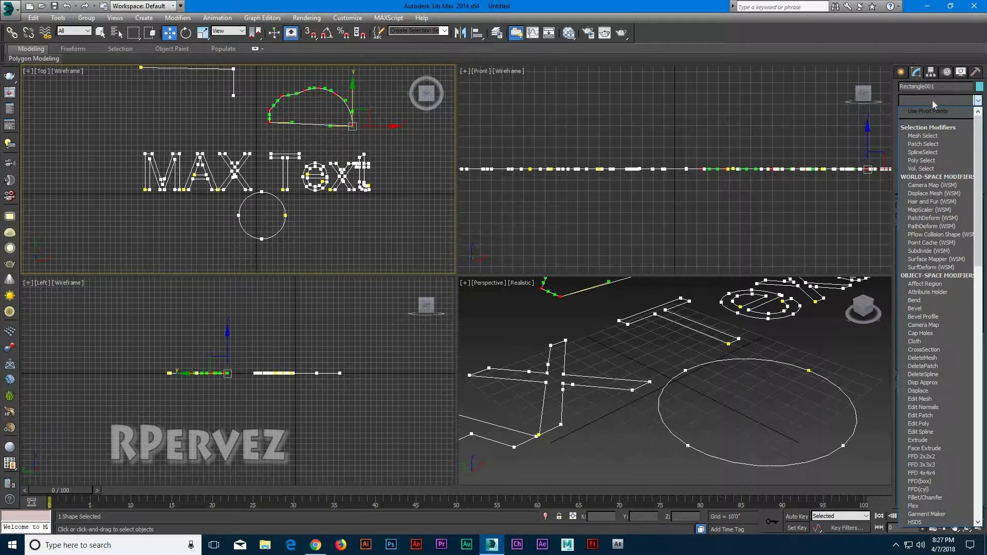
{"action": "type", "text": "ex"}
{"action": "key", "text": "Return"}
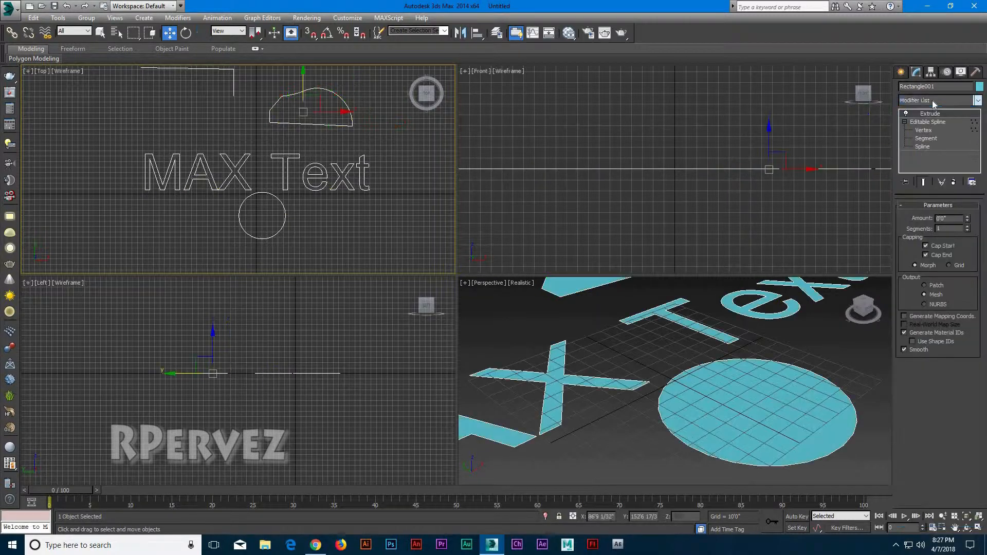
Step: Maximize the Perspective viewport, view the shapes from the top and set the Extrude amount to 532'0"
{"action": "scroll", "coordinate": [742, 378], "scroll_direction": "down", "scroll_amount": 6}
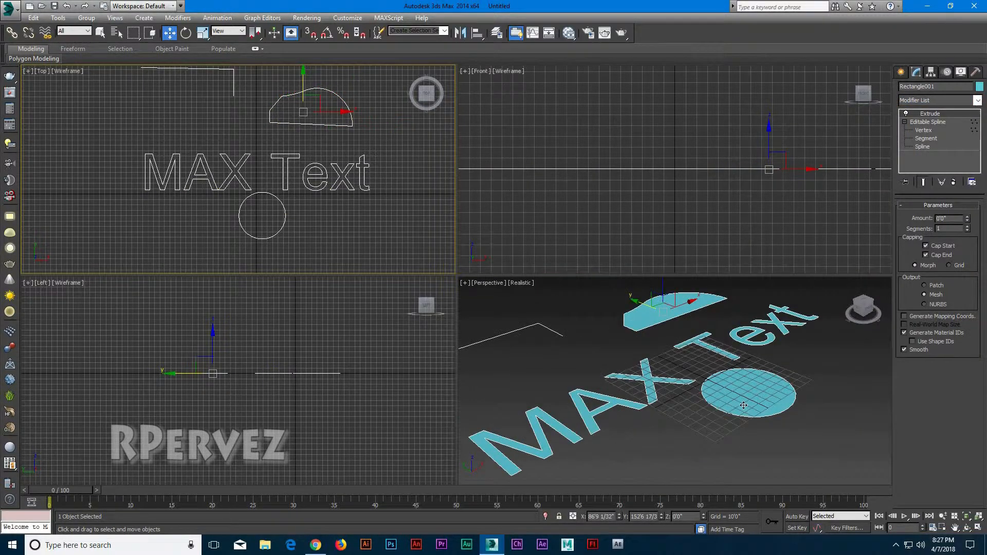
{"action": "left_click", "coordinate": [863, 308]}
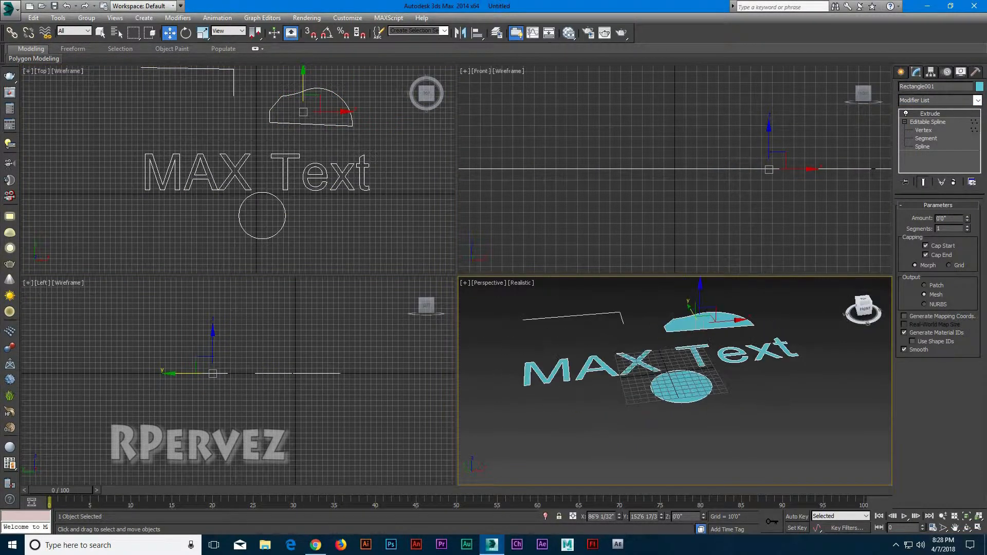
{"action": "left_click", "coordinate": [966, 516]}
{"action": "left_click", "coordinate": [978, 527]}
{"action": "scroll", "coordinate": [587, 363], "scroll_direction": "down", "scroll_amount": 3}
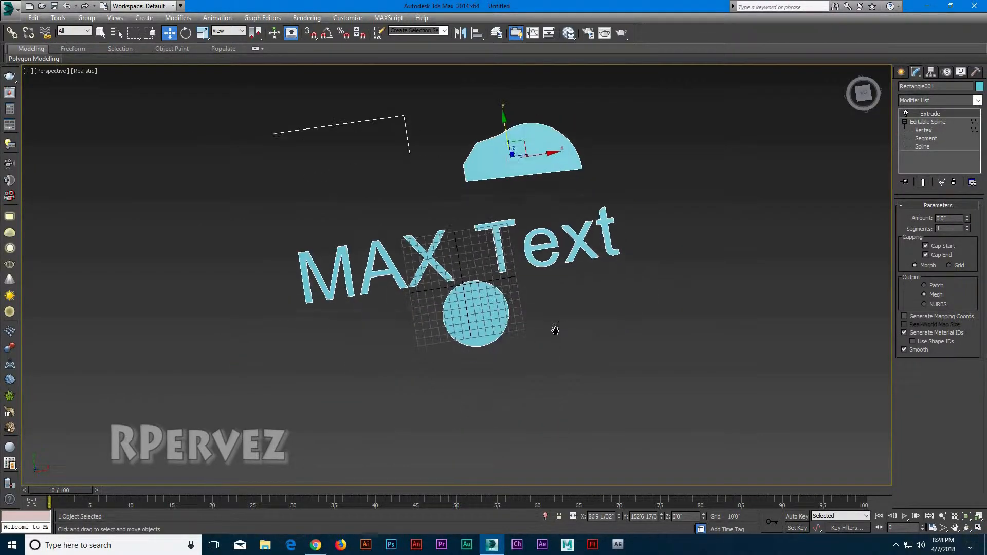
{"action": "left_click_drag", "start_coordinate": [866, 77], "coordinate": [865, 59]}
{"action": "left_click", "coordinate": [863, 86]}
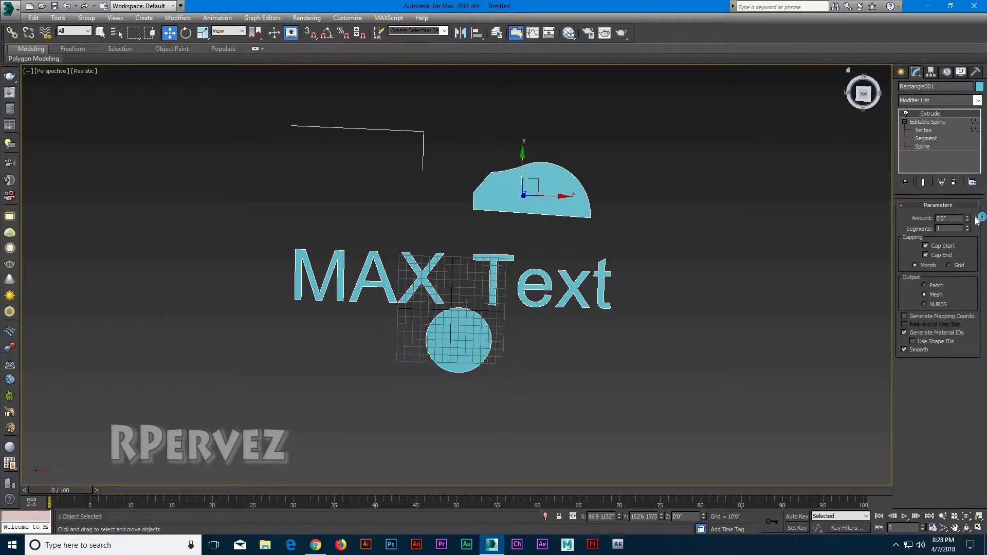
{"action": "left_click_drag", "start_coordinate": [966, 218], "coordinate": [964, 21]}
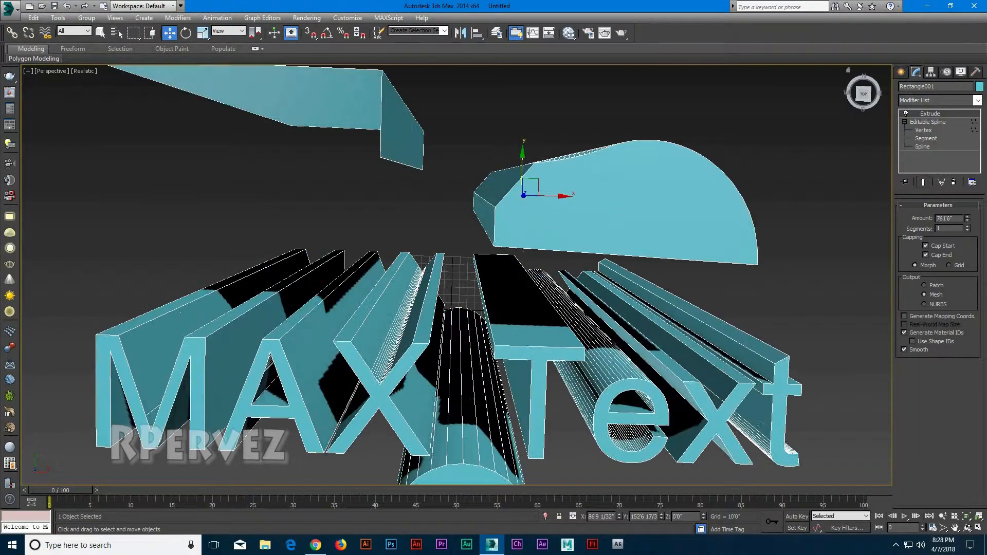
{"action": "left_click_drag", "start_coordinate": [984, 493], "coordinate": [936, 210]}
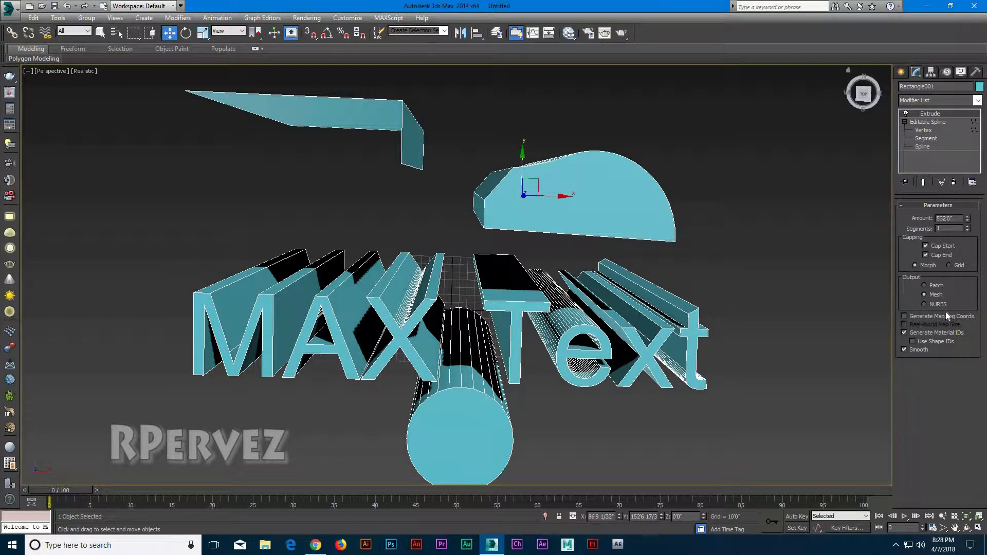
Step: Turn off Cap End and Cap Start for the extrusion
{"action": "left_click", "coordinate": [925, 255]}
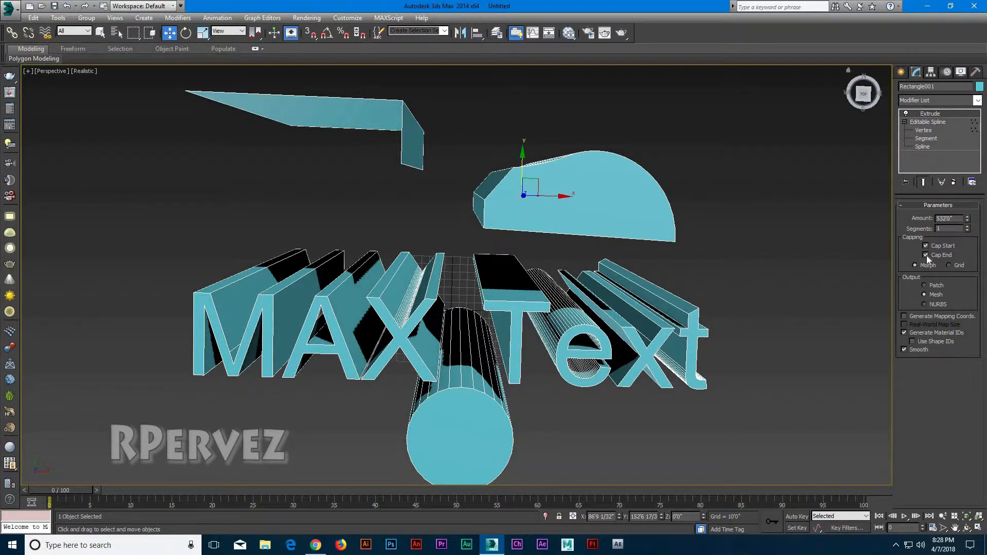
{"action": "left_click_drag", "start_coordinate": [865, 97], "coordinate": [876, 114]}
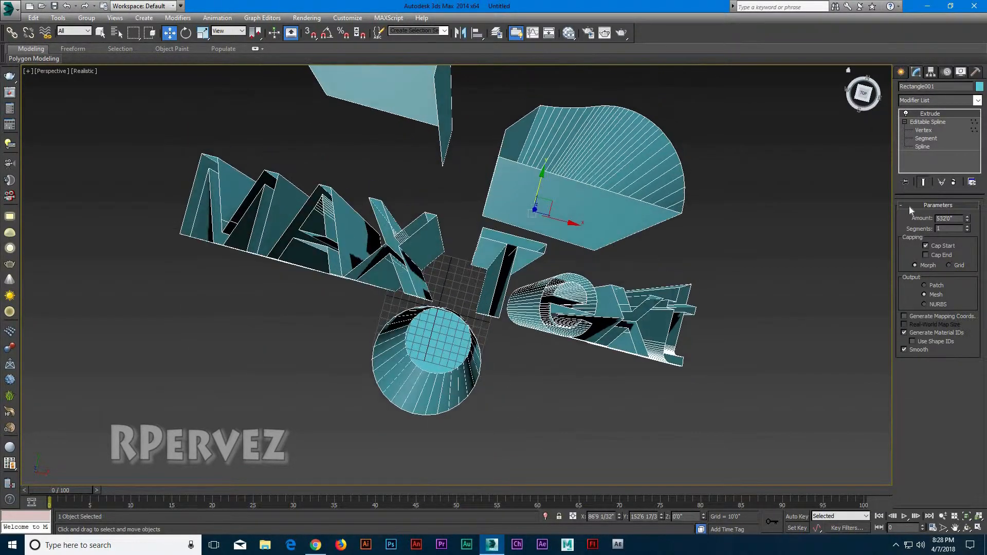
{"action": "left_click", "coordinate": [925, 246]}
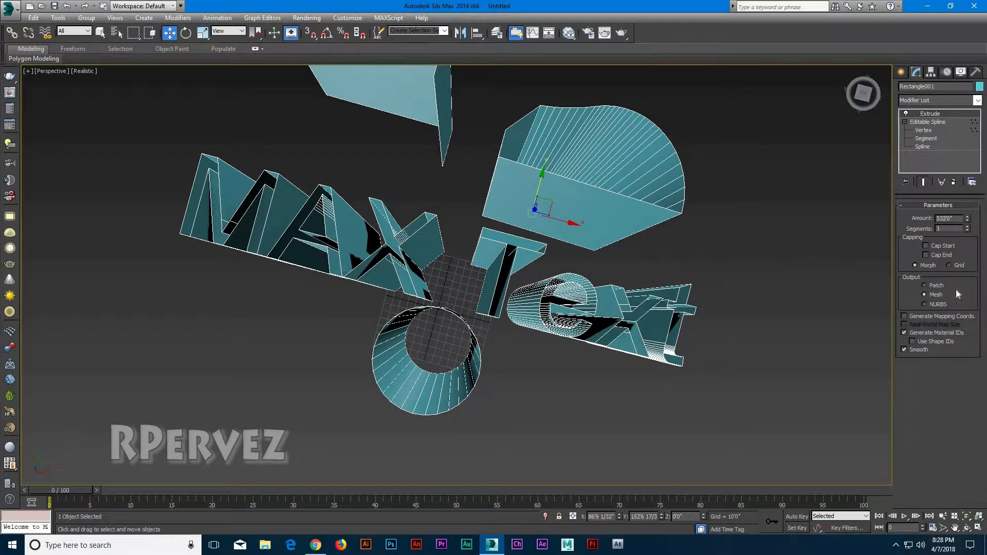
Step: Examine the open-ended extruded text, circle, line and rounded shape from several angles and distances
{"action": "scroll", "coordinate": [629, 252], "scroll_direction": "down", "scroll_amount": 5}
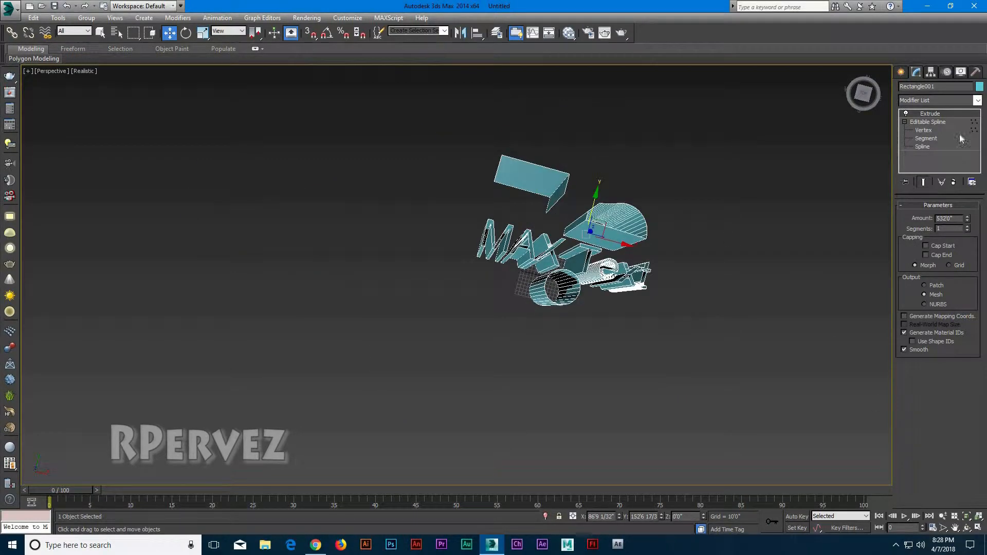
{"action": "scroll", "coordinate": [532, 289], "scroll_direction": "up", "scroll_amount": 3}
{"action": "middle_click_drag", "start_coordinate": [663, 235], "coordinate": [586, 311]}
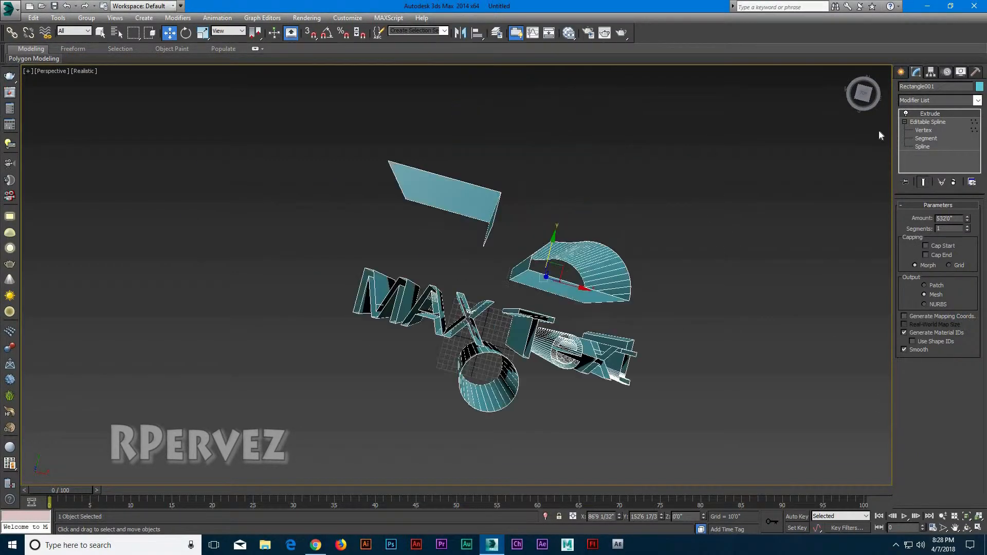
{"action": "left_click_drag", "start_coordinate": [863, 98], "coordinate": [869, 109]}
{"action": "left_click", "coordinate": [864, 93]}
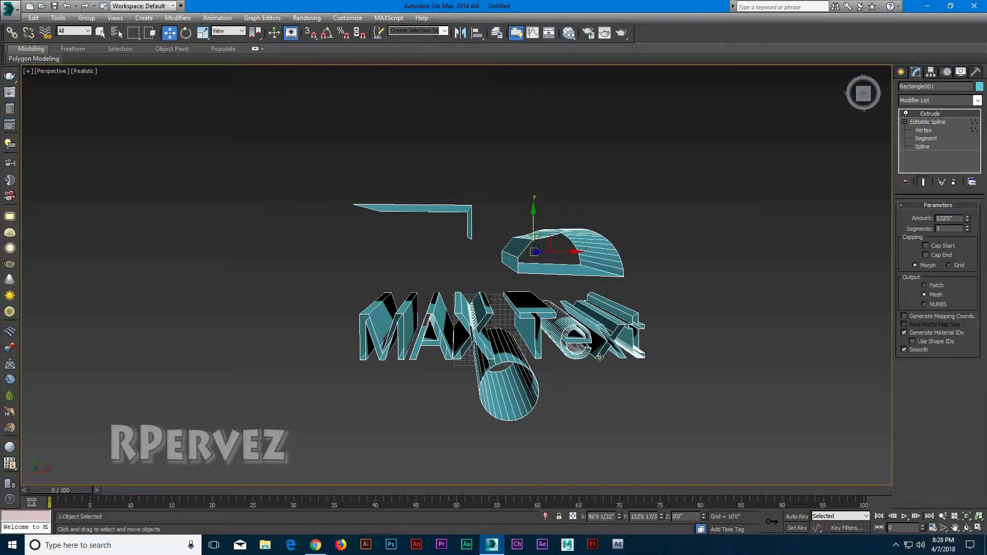
{"action": "scroll", "coordinate": [602, 362], "scroll_direction": "down", "scroll_amount": 2}
{"action": "scroll", "coordinate": [607, 369], "scroll_direction": "up", "scroll_amount": 5}
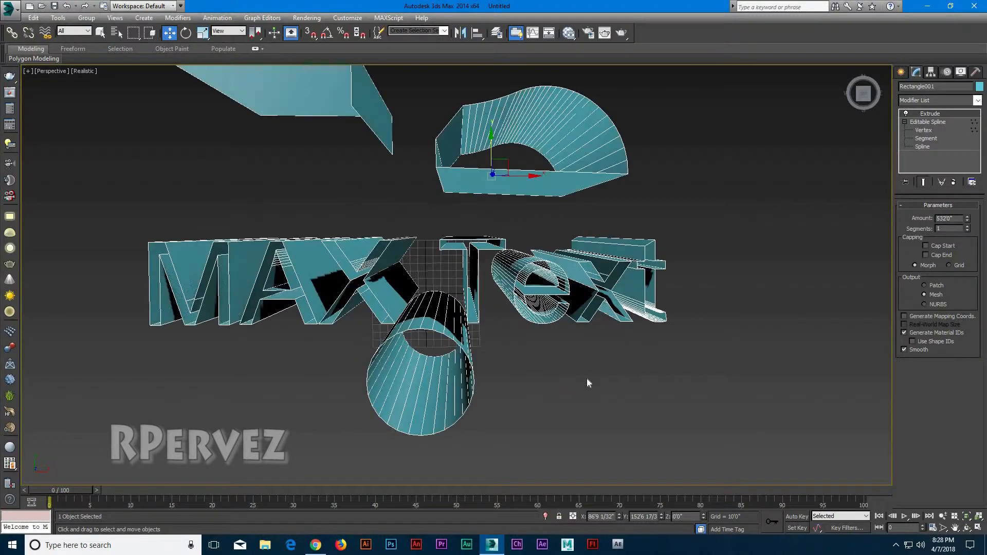
{"action": "scroll", "coordinate": [638, 364], "scroll_direction": "down", "scroll_amount": 5}
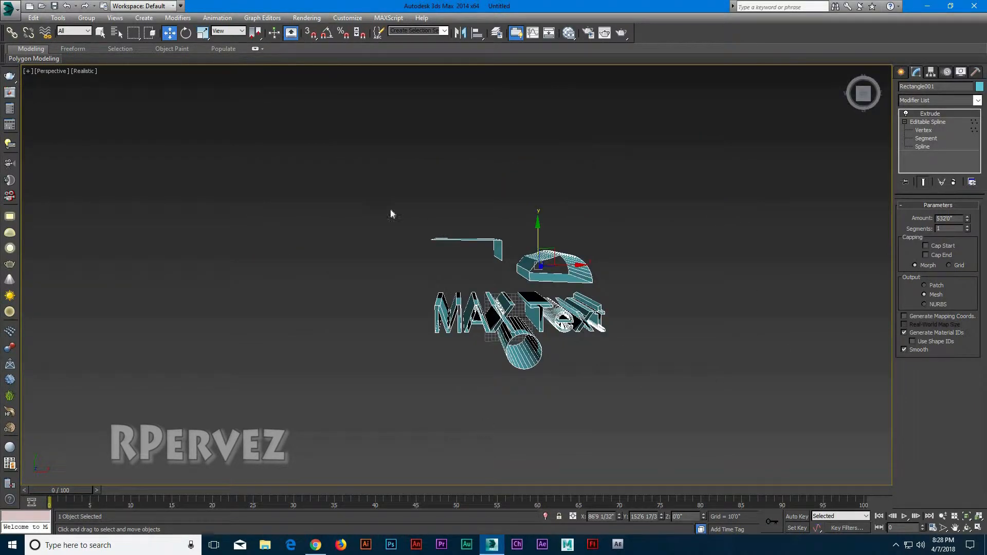
Step: Draw a nearly circular ellipse spline in the empty area above the extruded rounded shape
{"action": "left_click", "coordinate": [901, 72]}
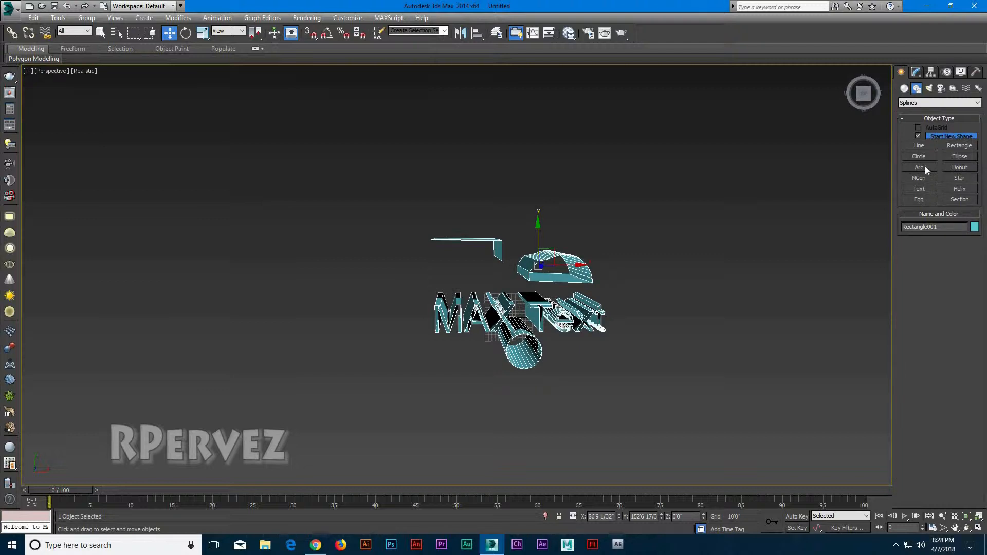
{"action": "left_click", "coordinate": [960, 156]}
{"action": "mouse_move", "coordinate": [543, 144]}
{"action": "left_mouse_down"}
{"action": "mouse_move", "coordinate": [596, 181]}
{"action": "mouse_move", "coordinate": [643, 233]}
{"action": "mouse_move", "coordinate": [627, 223]}
{"action": "left_mouse_up"}
{"action": "key", "text": "w"}
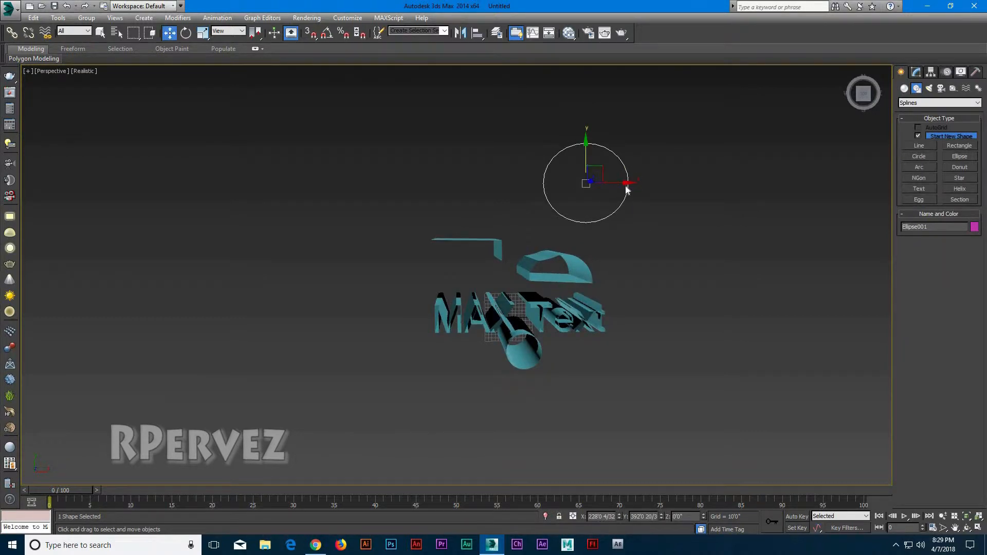
Step: Convert the new ellipse to an editable spline and move it about 102' along the positive X axis
{"action": "right_click", "coordinate": [625, 183]}
{"action": "mouse_move", "coordinate": [661, 278]}
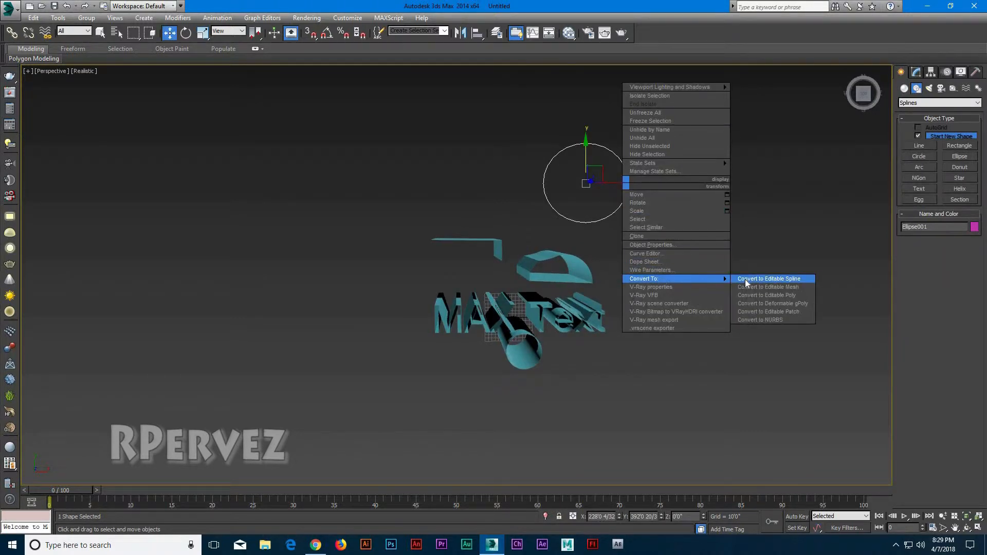
{"action": "left_click", "coordinate": [772, 280]}
{"action": "left_click_drag", "start_coordinate": [606, 183], "coordinate": [642, 234]}
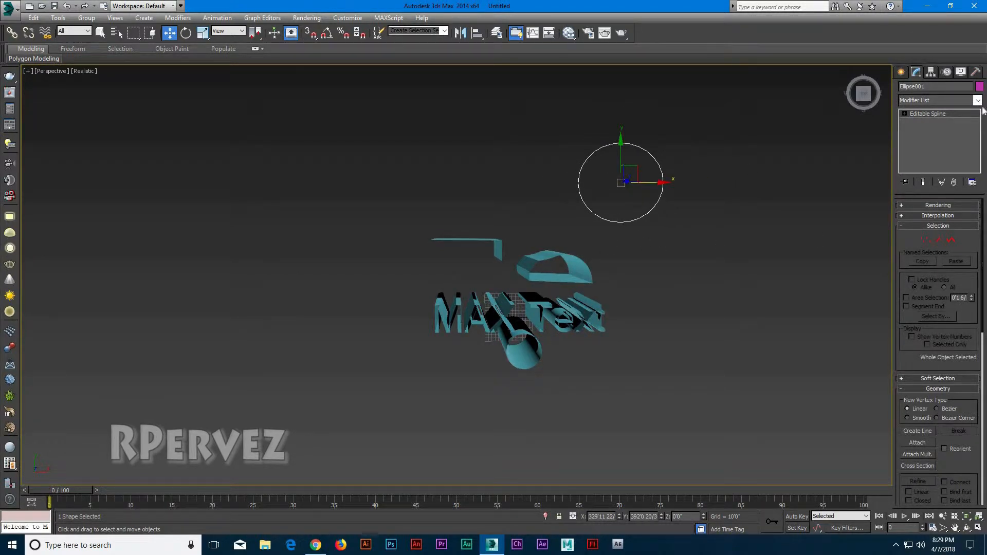
{"action": "left_click", "coordinate": [928, 240]}
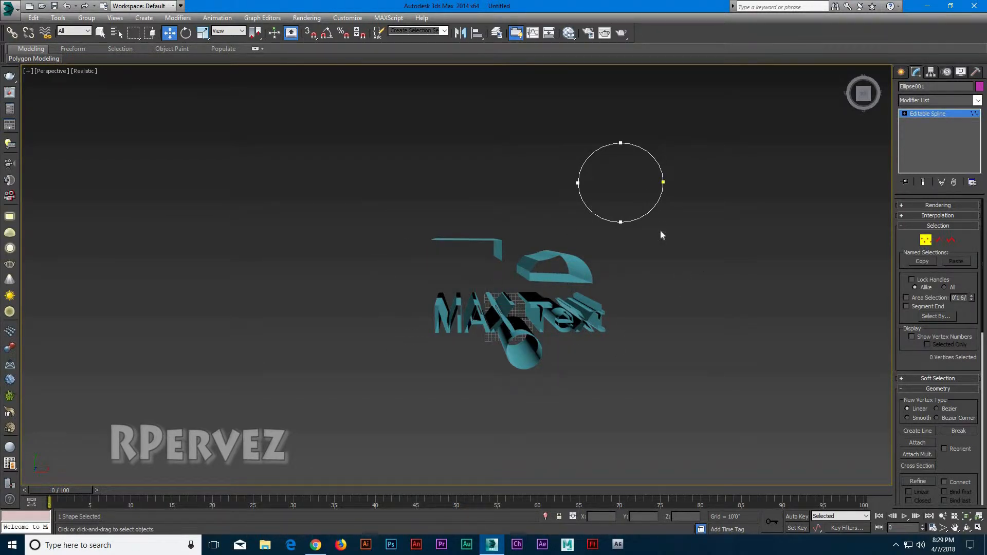
{"action": "left_click", "coordinate": [927, 113]}
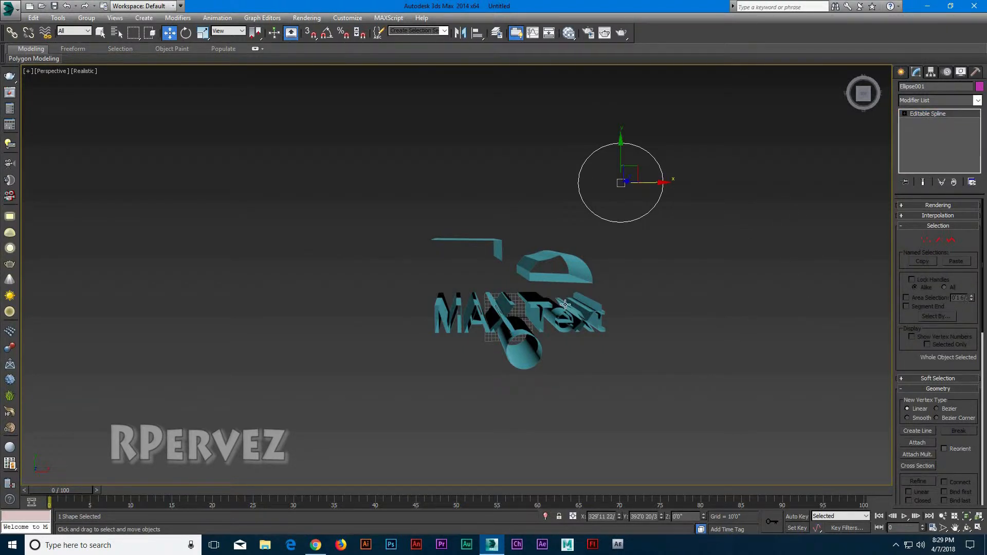
Step: At the Vertex level of the extruded combined object, move the rounded shape's vertices along positive X, clear of the text
{"action": "left_click", "coordinate": [543, 279]}
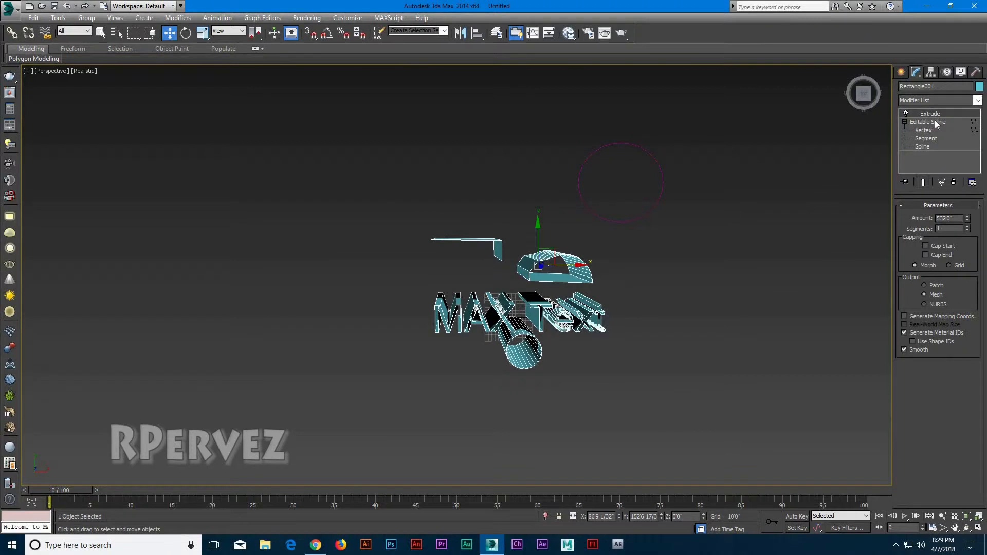
{"action": "left_click", "coordinate": [920, 130]}
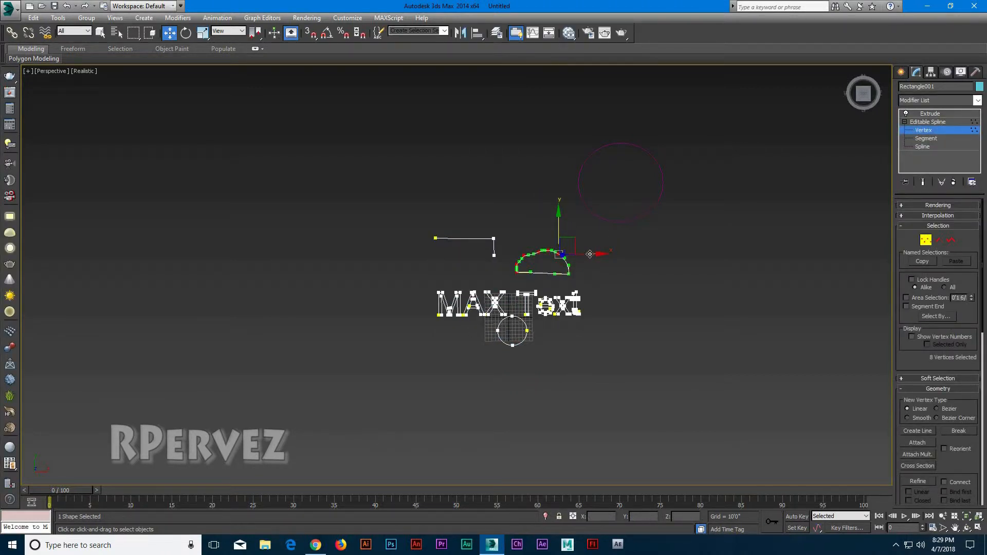
{"action": "left_click_drag", "start_coordinate": [562, 253], "coordinate": [627, 251]}
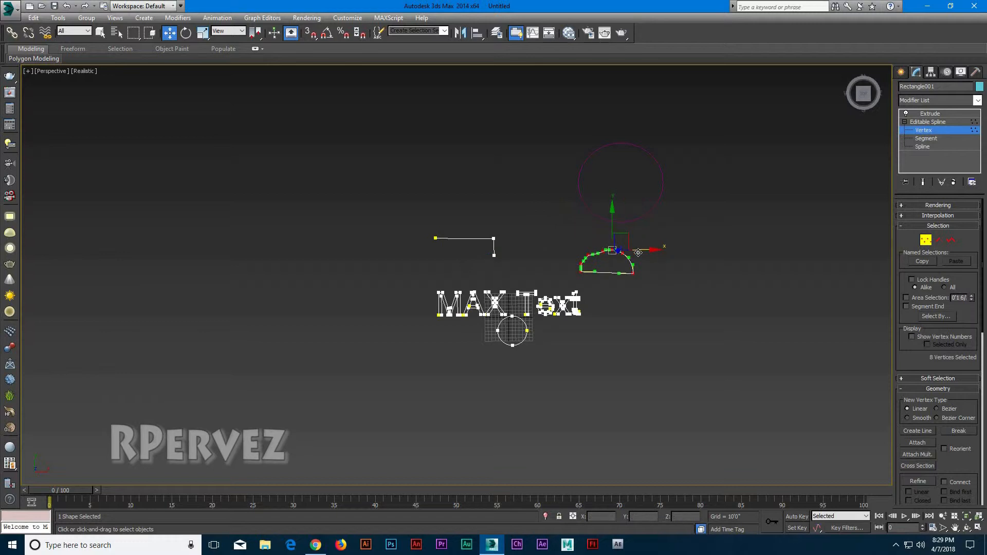
{"action": "left_click", "coordinate": [565, 304]}
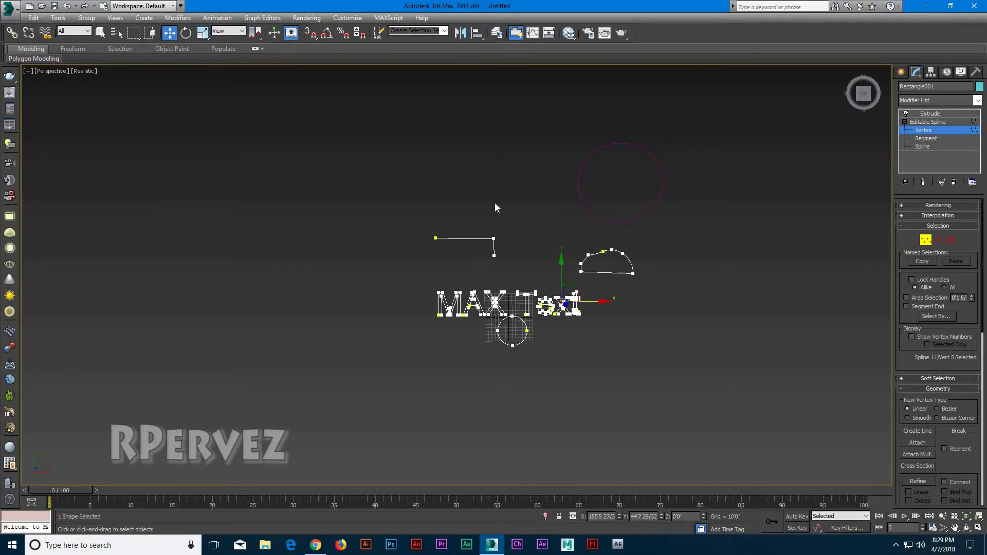